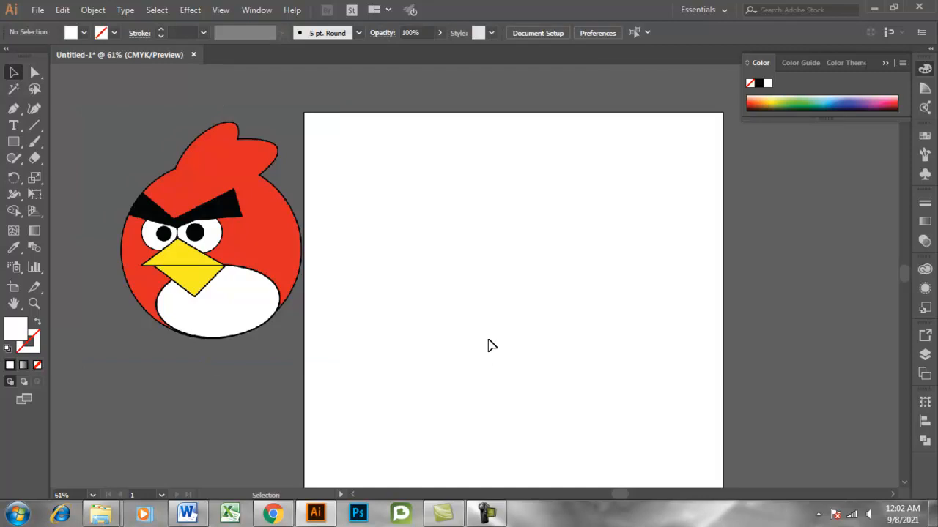
Move the Bird.png reference image from the pasteboard onto the artboard.
click(234, 298)
click(429, 297)
drag(205, 283, 473, 303)
click(682, 304)
click(579, 329)
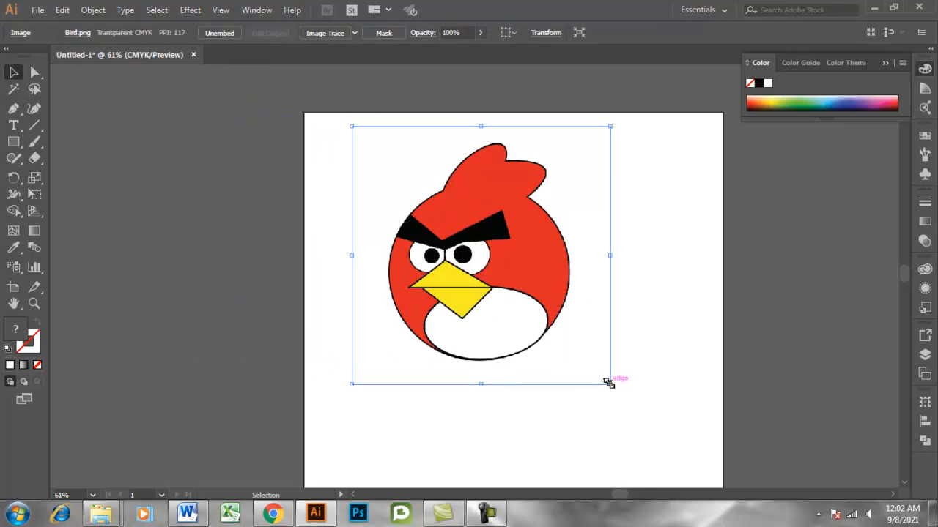
Enlarge the bird image proportionally until it nearly fills the artboard's width, lower it inside the artboard, and deselect it.
drag(612, 387, 658, 423)
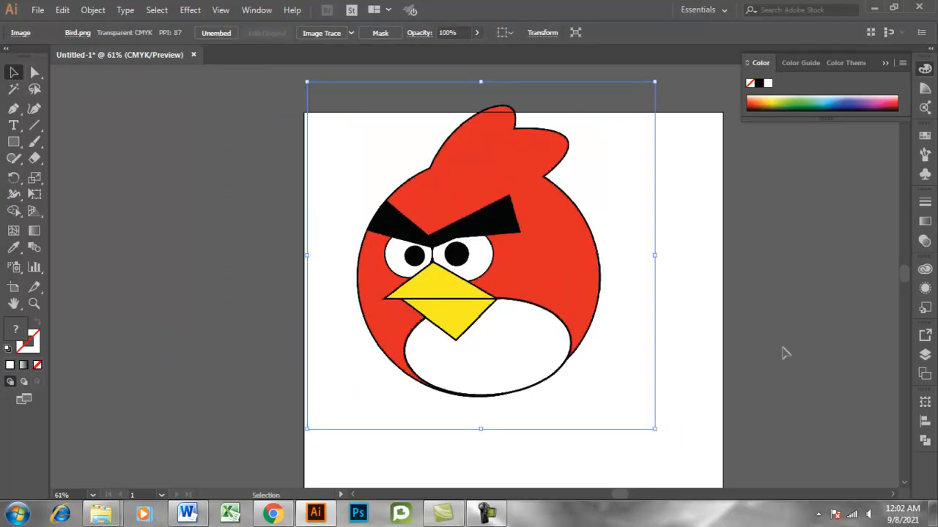
drag(538, 291, 543, 343)
scroll(615, 335, down, 3)
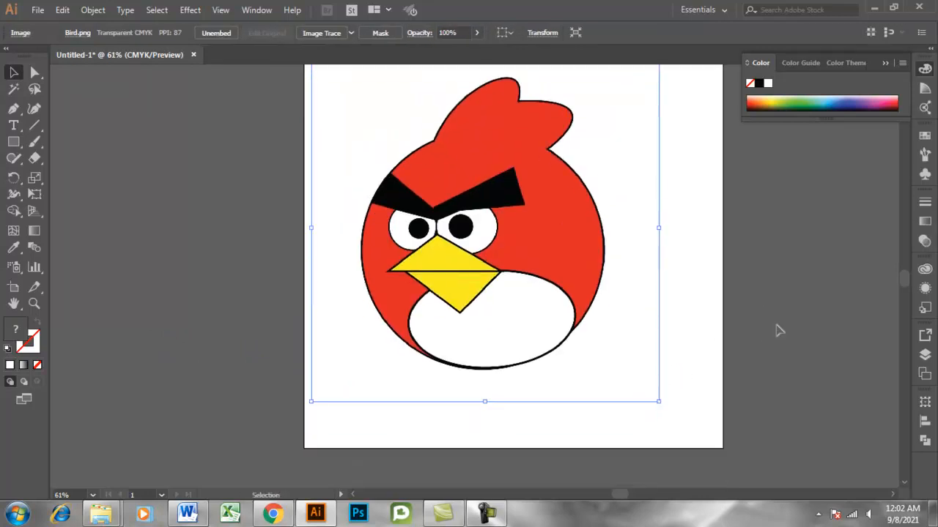
key(ctrl+plus)
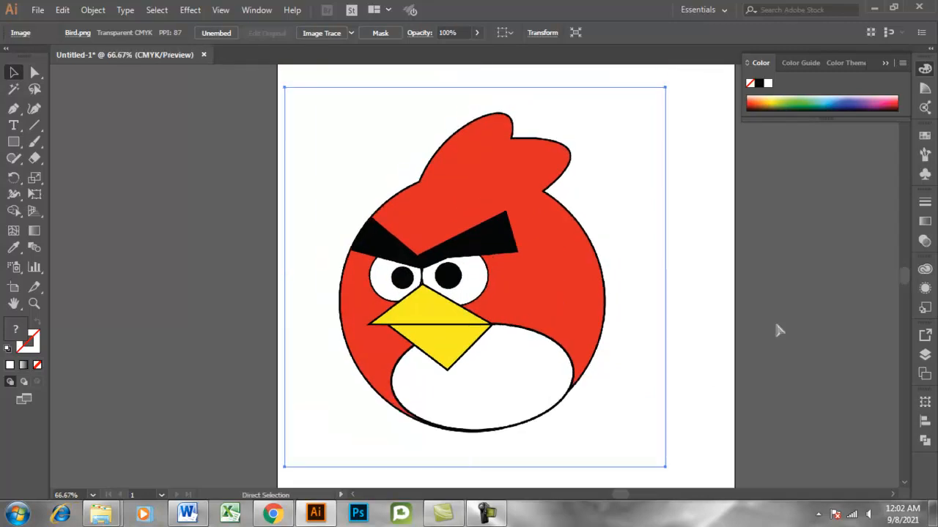
scroll(778, 331, down, 1)
key(a)
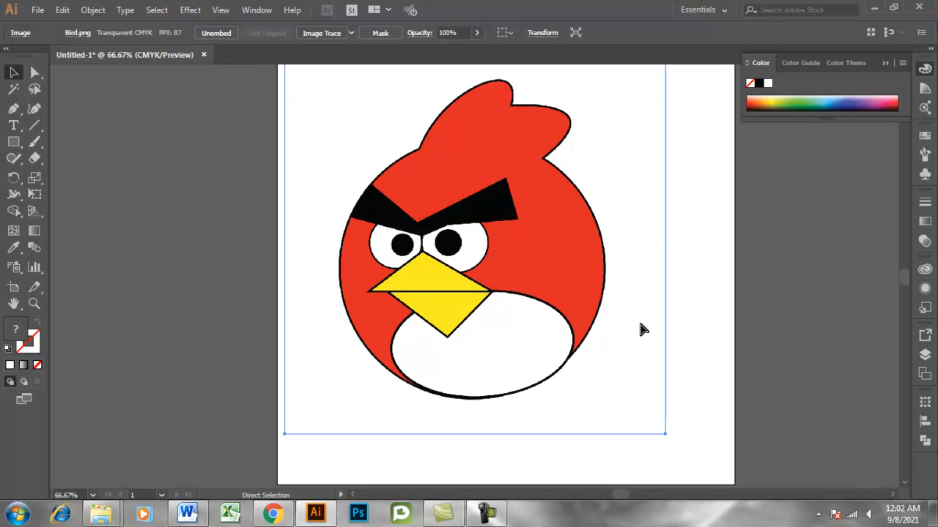
key(ctrl+shift+a)
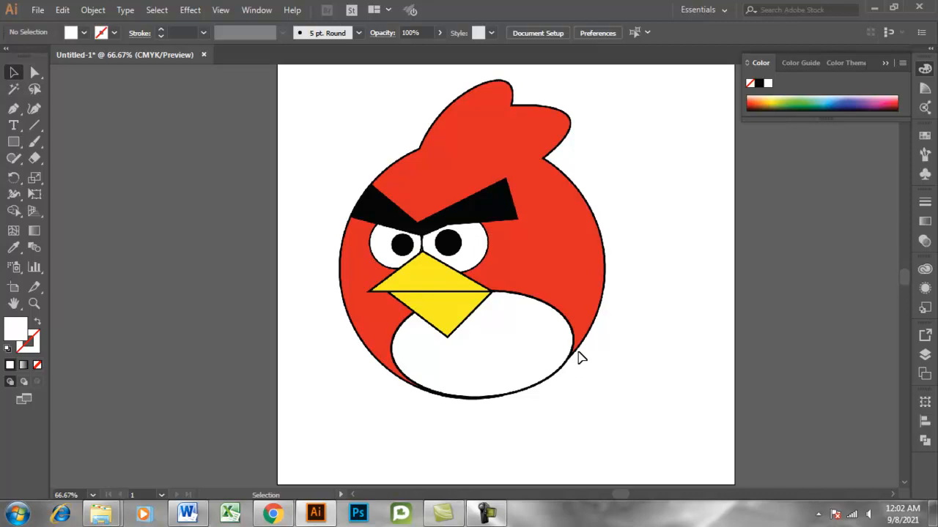
Draw a circle about 534 px across with the Ellipse tool and place it over the bird's body.
click(13, 141)
drag(18, 148, 77, 174)
drag(442, 232, 544, 350)
click(13, 71)
drag(392, 280, 432, 320)
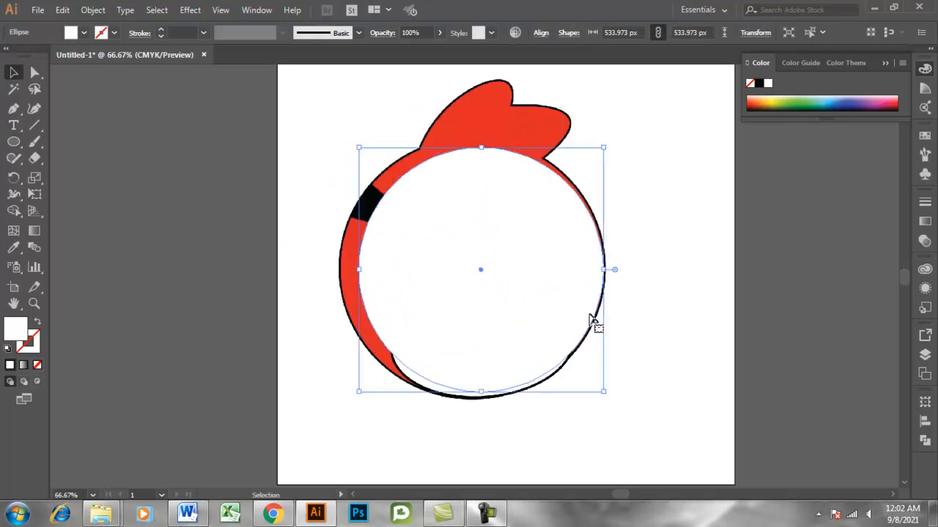
Resize the circle to about 577 px wide and high so it matches the bird's body outline.
drag(358, 150, 339, 142)
click(674, 264)
click(511, 344)
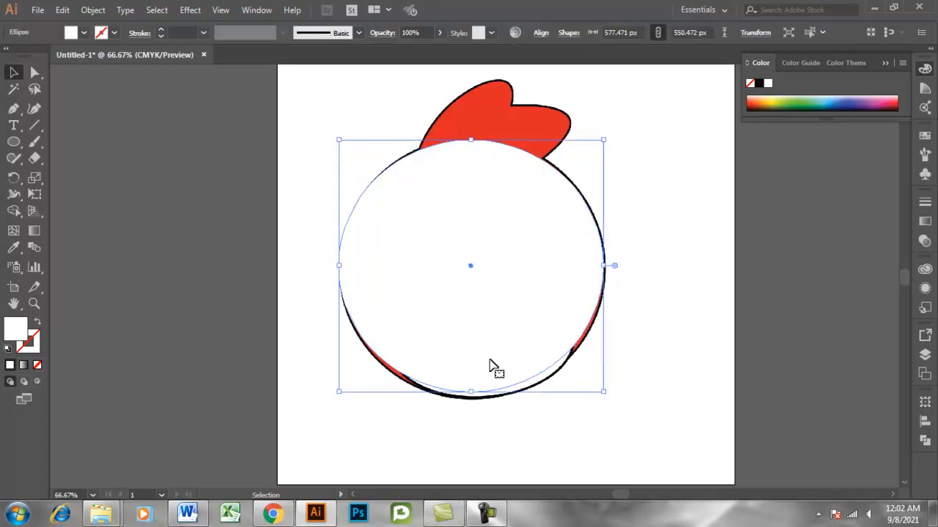
drag(471, 392, 471, 397)
click(655, 298)
click(496, 210)
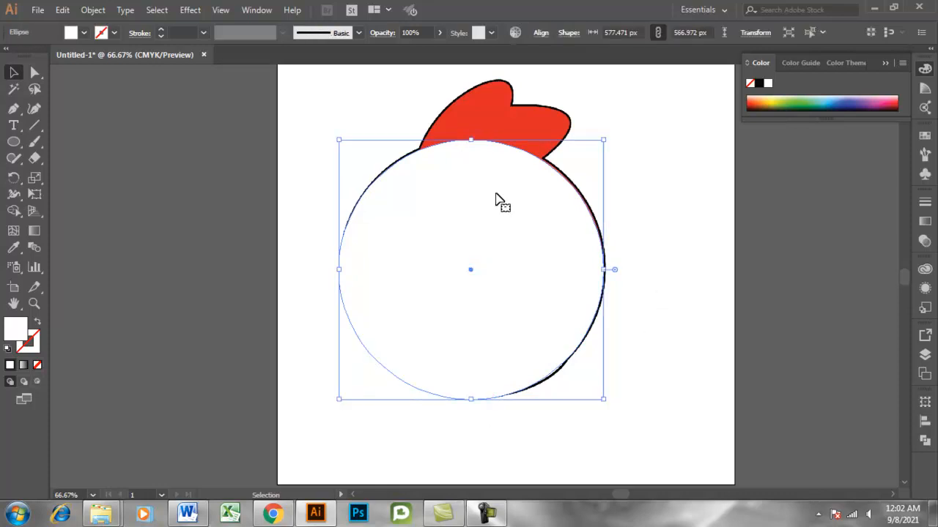
drag(472, 140, 476, 136)
click(590, 195)
click(592, 278)
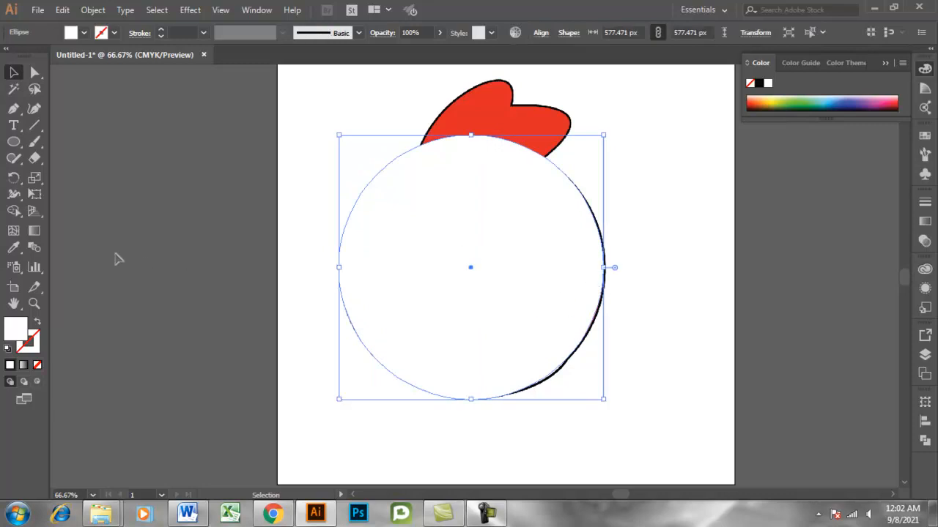
Fill the circle with the red sampled from the bird's crest and nudge it slightly right to fit the body outline.
click(14, 248)
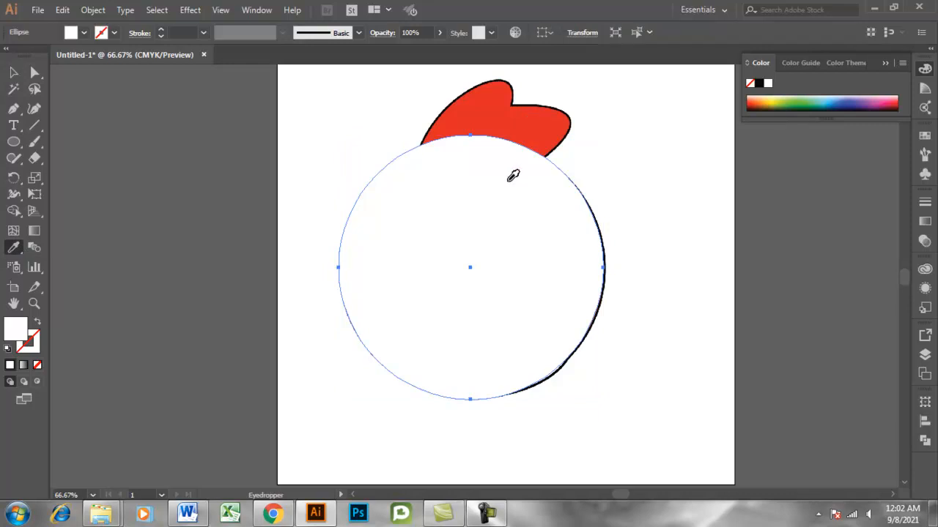
click(532, 125)
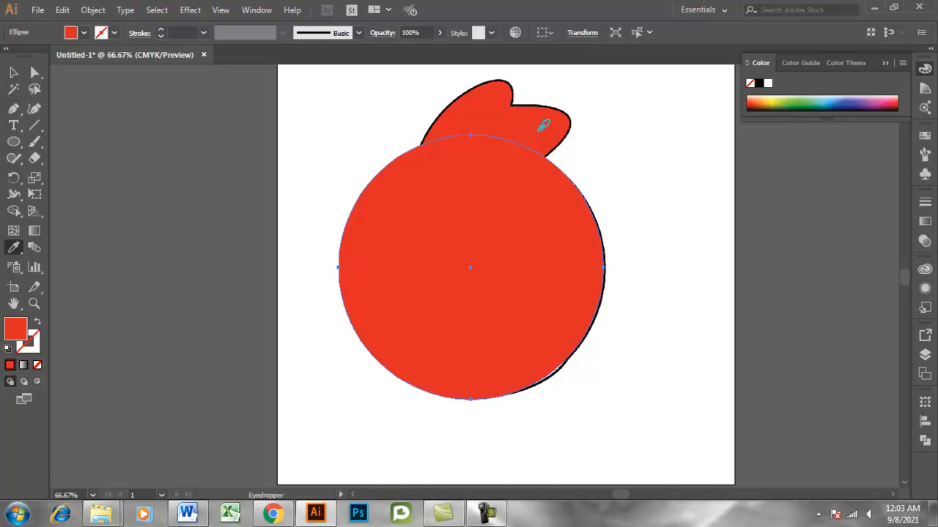
click(14, 72)
key(Right)
key(Right)
key(Right)
key(Right)
click(673, 302)
click(536, 291)
click(638, 274)
click(526, 263)
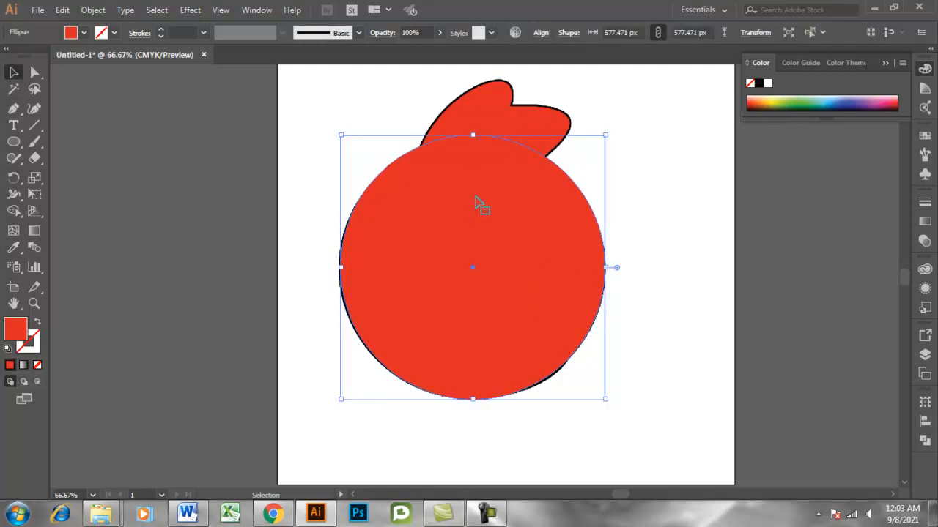
Lower the red circle's opacity to 57% and deselect it.
click(441, 33)
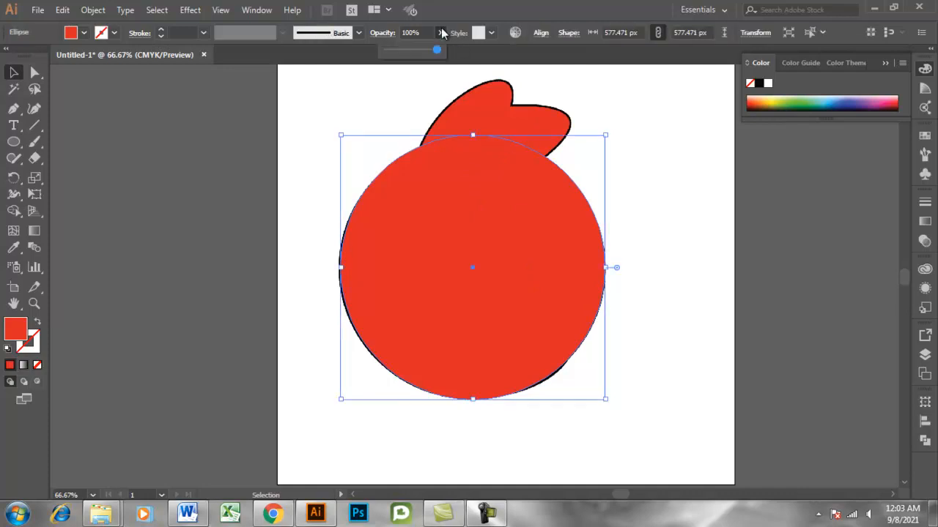
drag(437, 51, 422, 51)
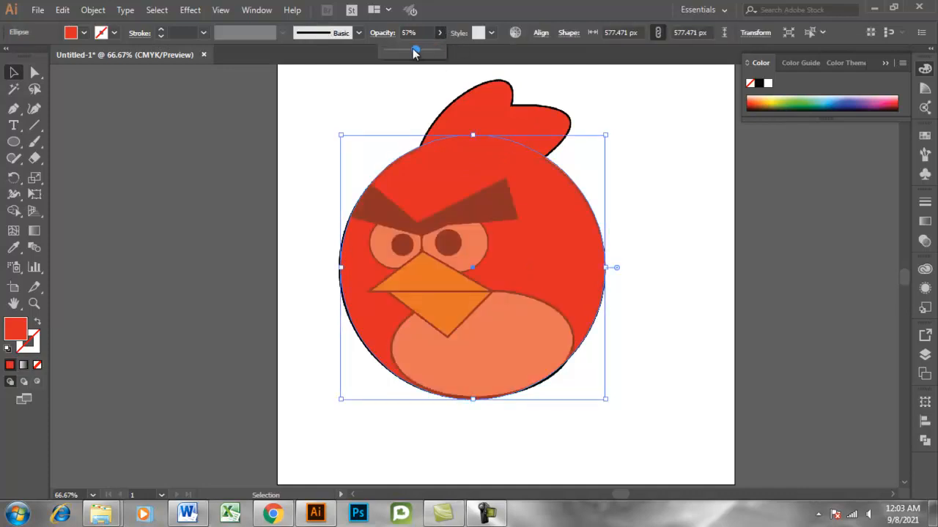
click(655, 218)
click(560, 254)
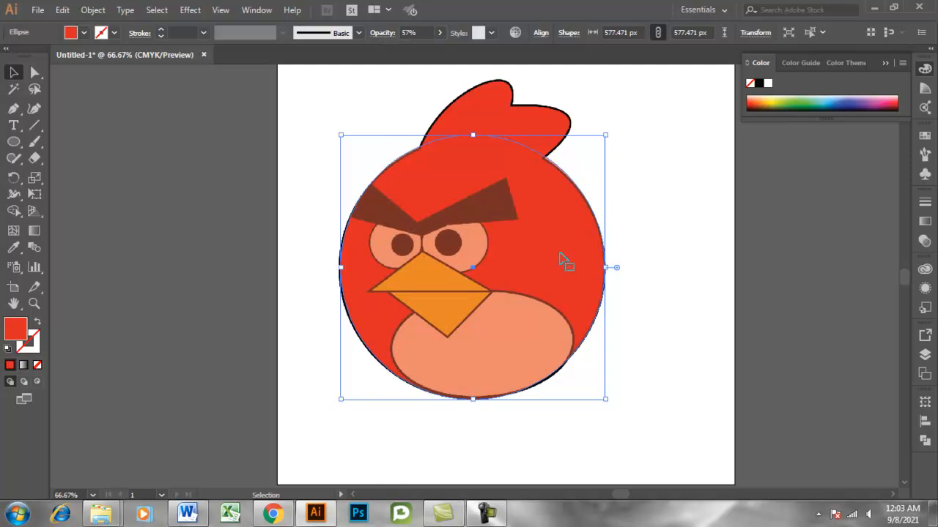
click(666, 194)
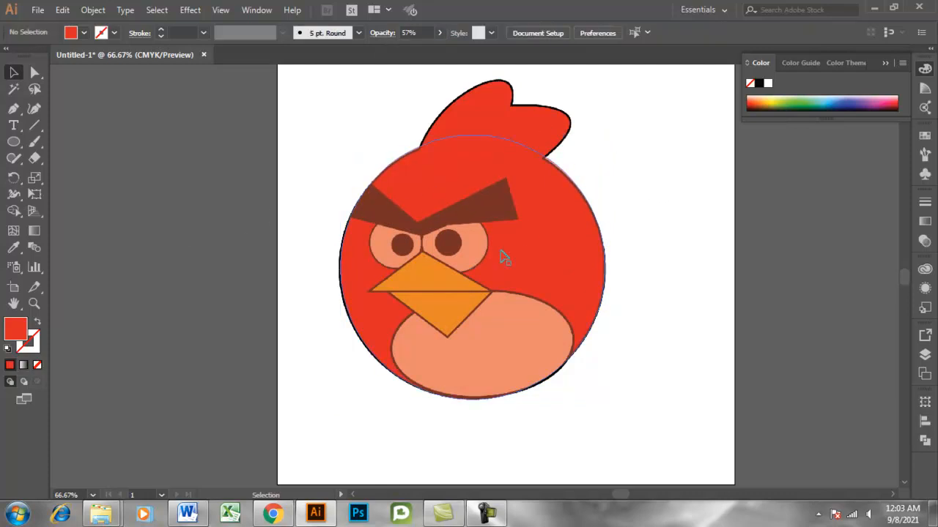
Trace the first crest lobe with the Pen tool from the head up to the notch, ending in a corner point.
click(539, 257)
click(13, 108)
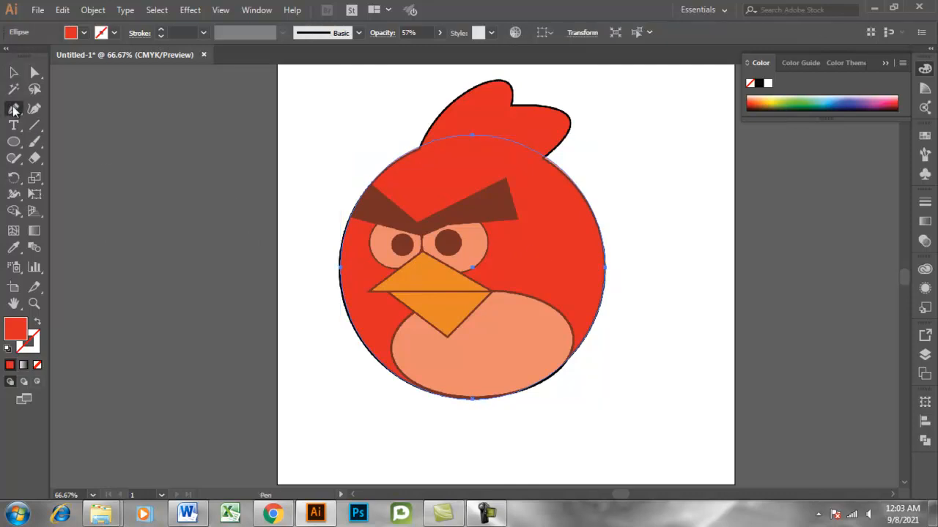
click(419, 152)
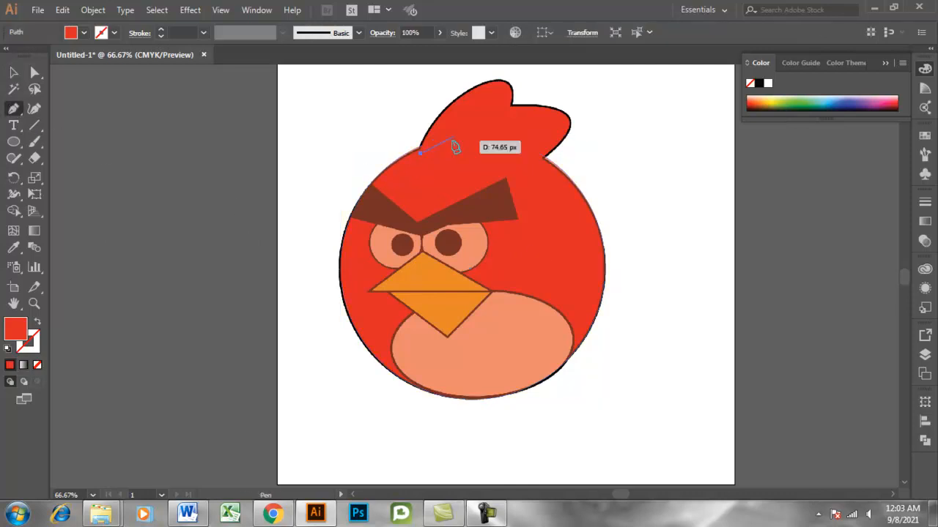
click(475, 88)
scroll(507, 82, up, 3)
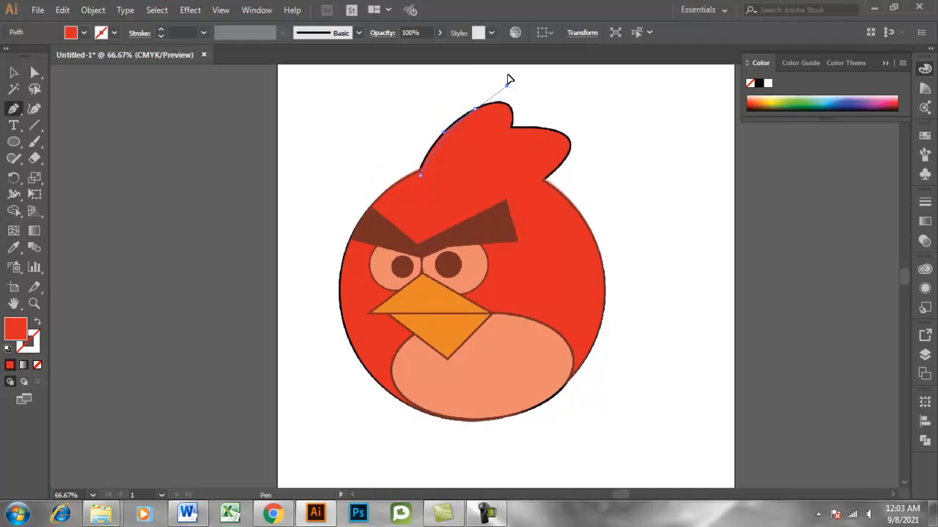
drag(509, 89, 527, 110)
click(476, 143)
drag(510, 159, 501, 204)
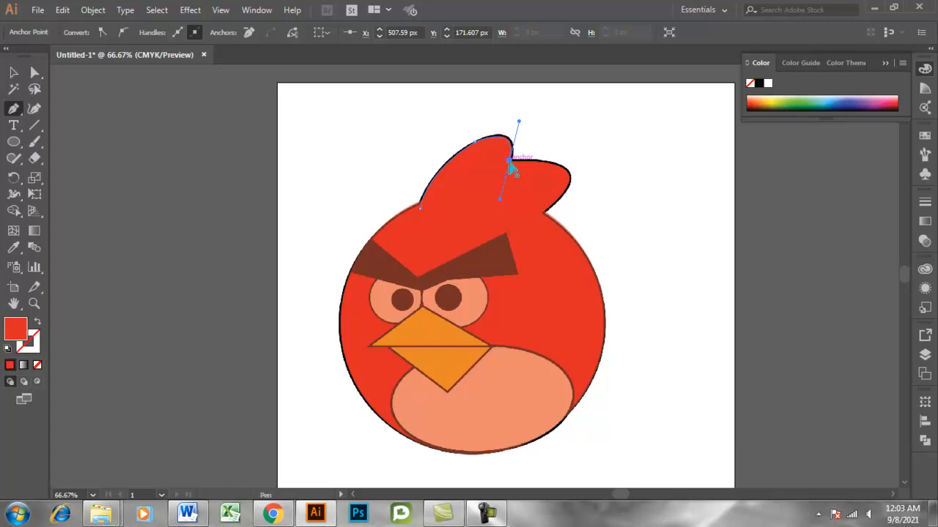
key(ctrl+plus)
key(ctrl+plus)
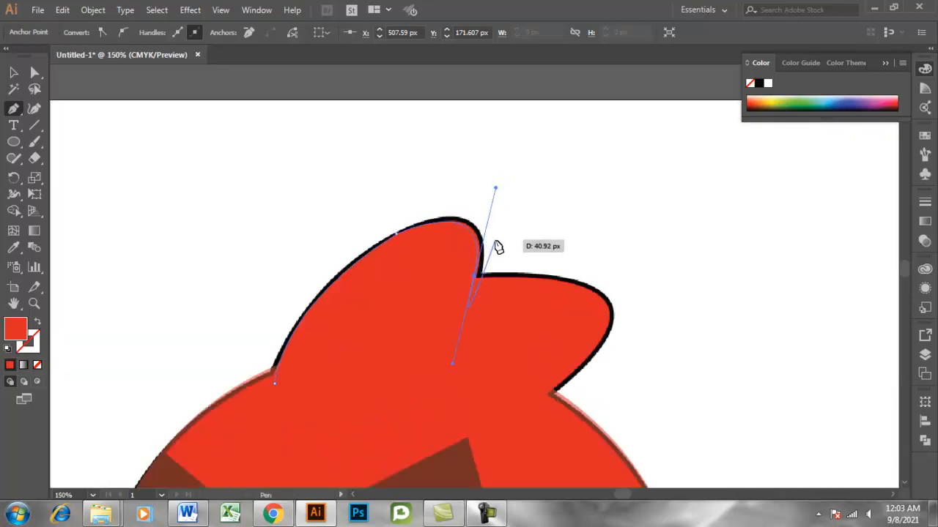
click(475, 276)
Trace the second crest lobe down to the head, close the crest path at its starting point, and deselect it.
scroll(476, 282, down, 2)
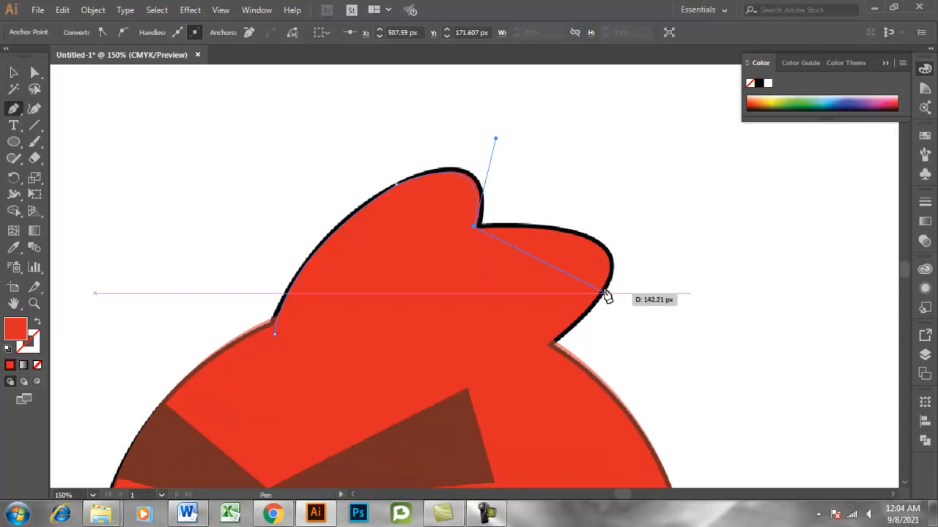
drag(600, 294, 546, 373)
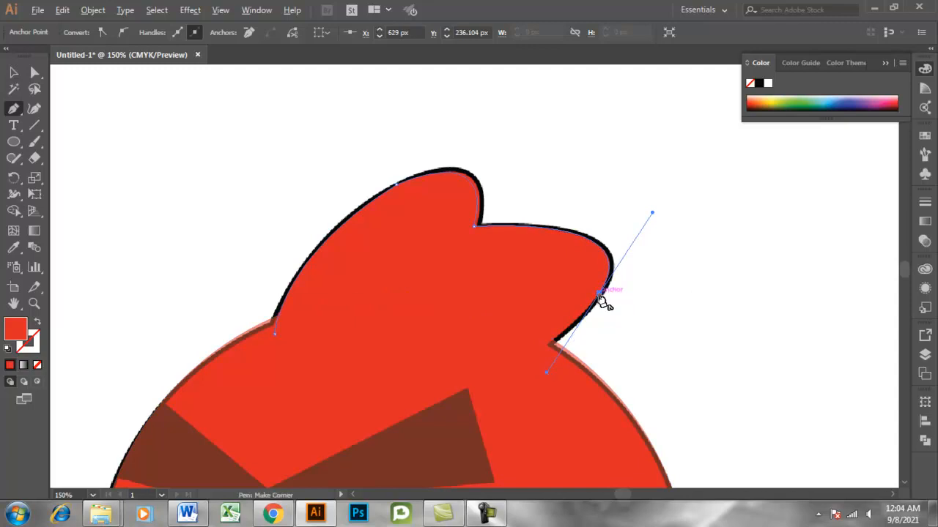
scroll(599, 296, down, 1)
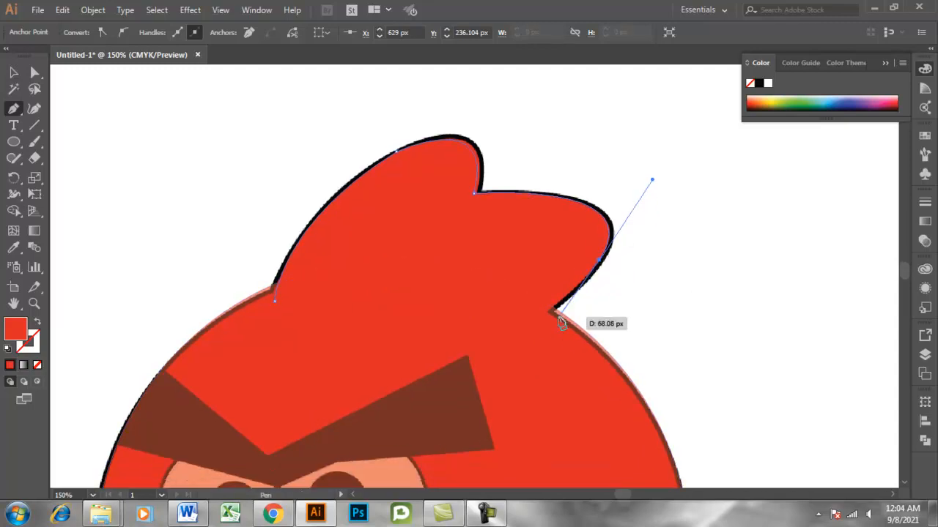
drag(520, 321, 474, 333)
click(523, 322)
click(275, 301)
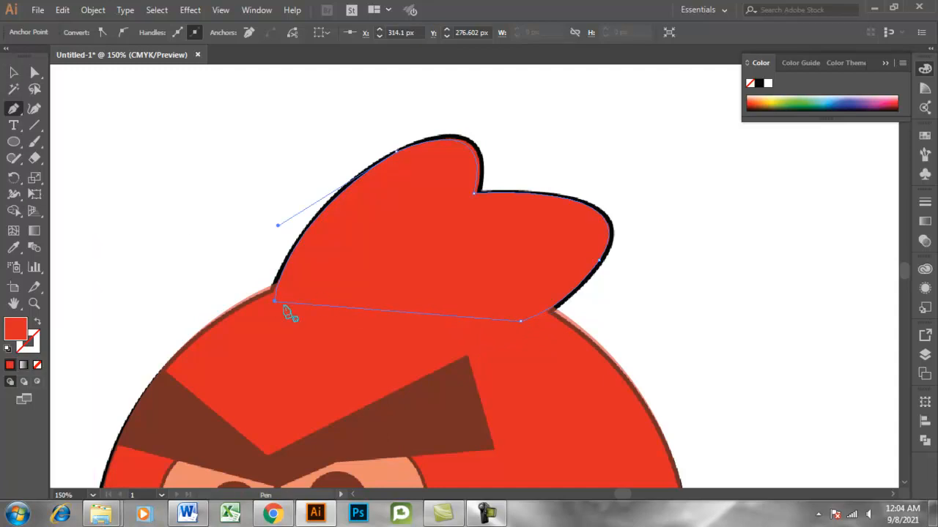
click(13, 72)
click(154, 181)
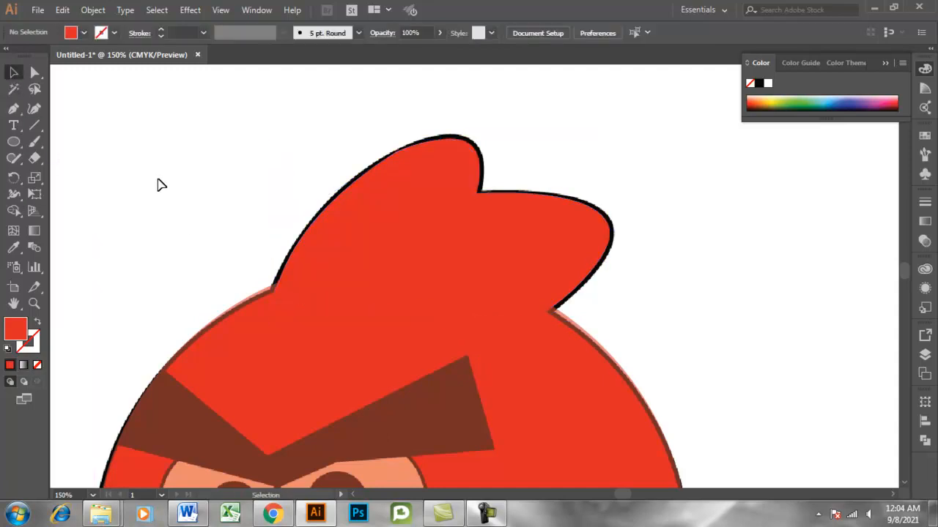
Examine how the traced crest and the body circle fit the reference bird's outline, up close and as a whole.
click(423, 278)
scroll(425, 278, down, 3)
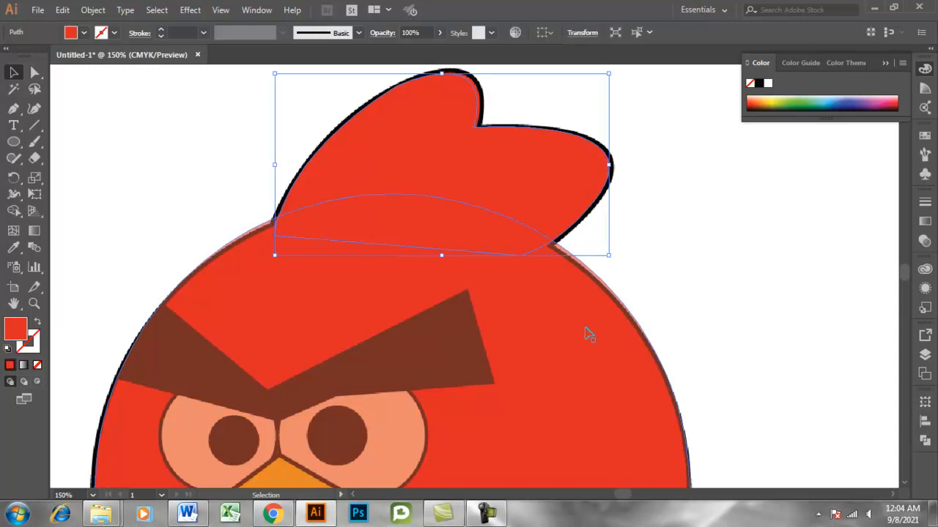
key(a)
key(ctrl+plus)
key(ctrl+plus)
key(ctrl+plus)
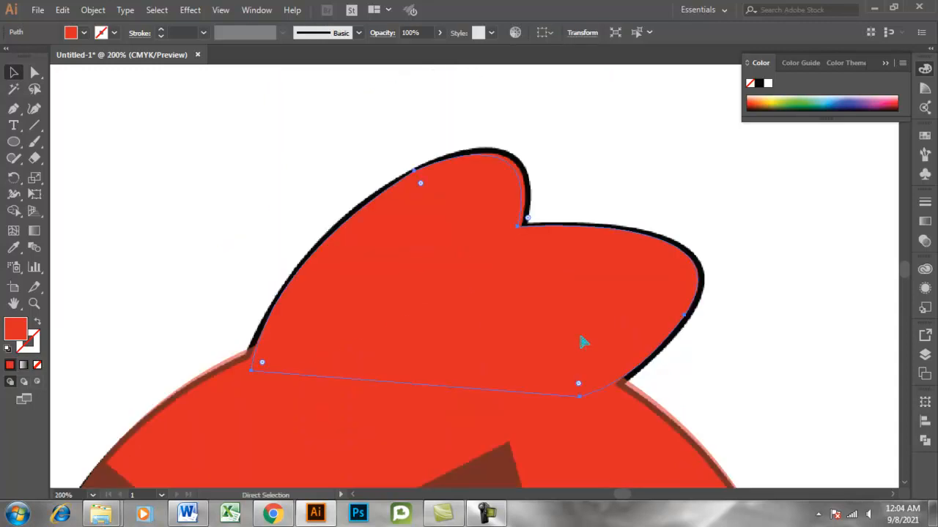
key(ctrl+minus)
key(ctrl+minus)
key(ctrl+minus)
key(ctrl+minus)
key(ctrl+minus)
key(v)
scroll(582, 342, down, 3)
click(652, 327)
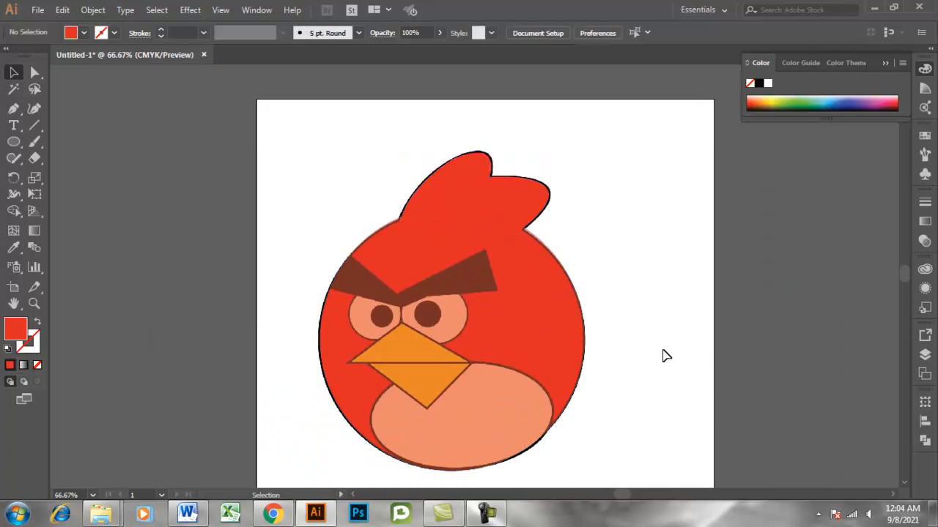
scroll(455, 359, down, 2)
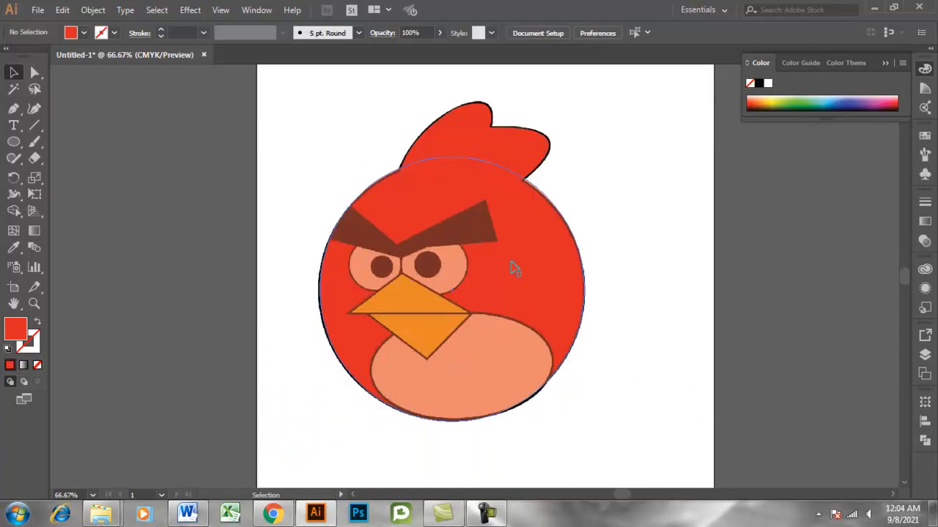
click(517, 164)
click(504, 255)
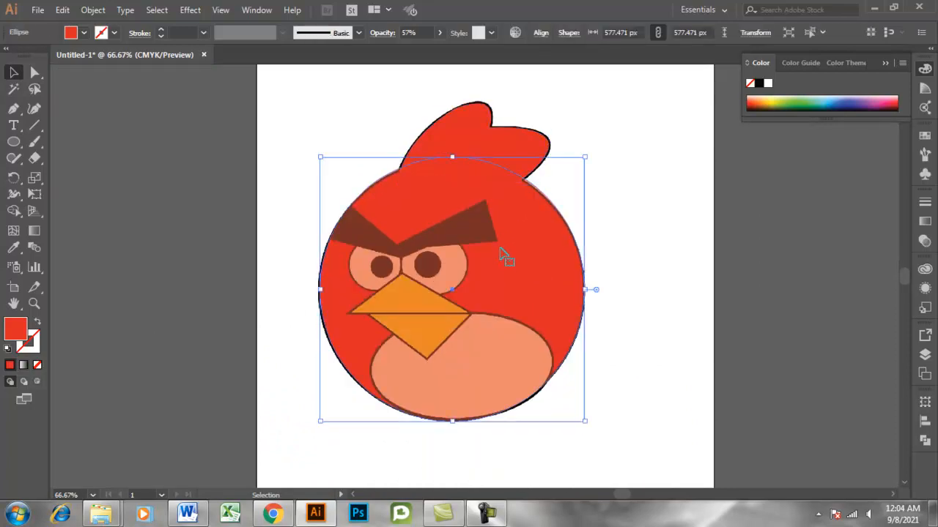
Trace the joined eyebrows' upper edge and right end with the Pen tool, starting at the body's left outline.
scroll(410, 309, up, 2)
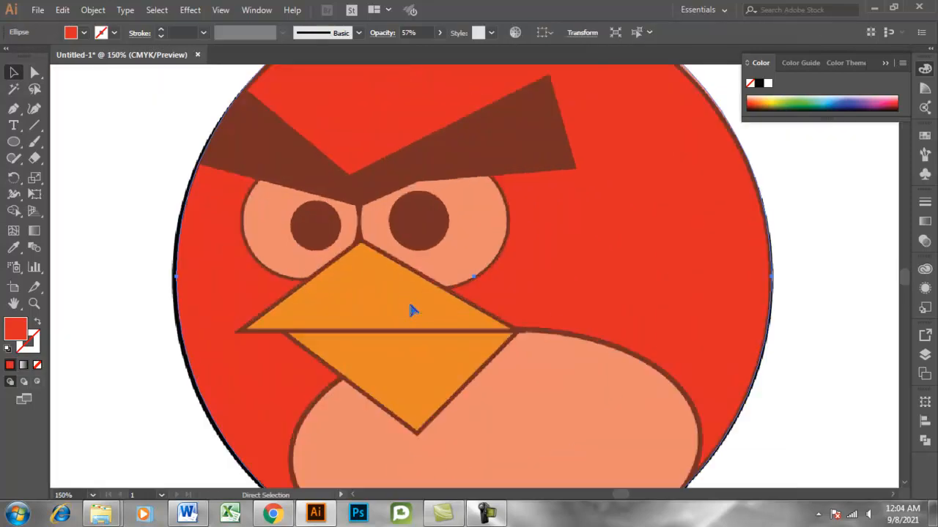
scroll(295, 254, up, 1)
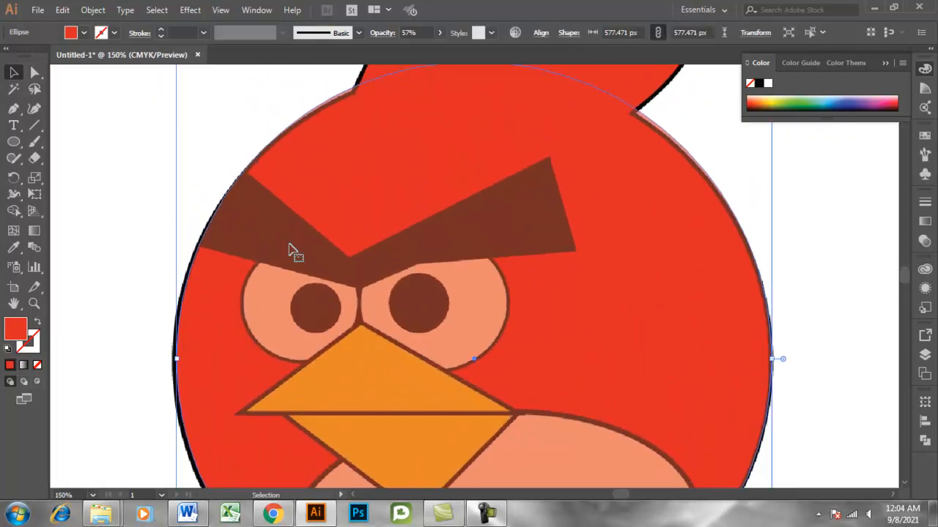
click(12, 109)
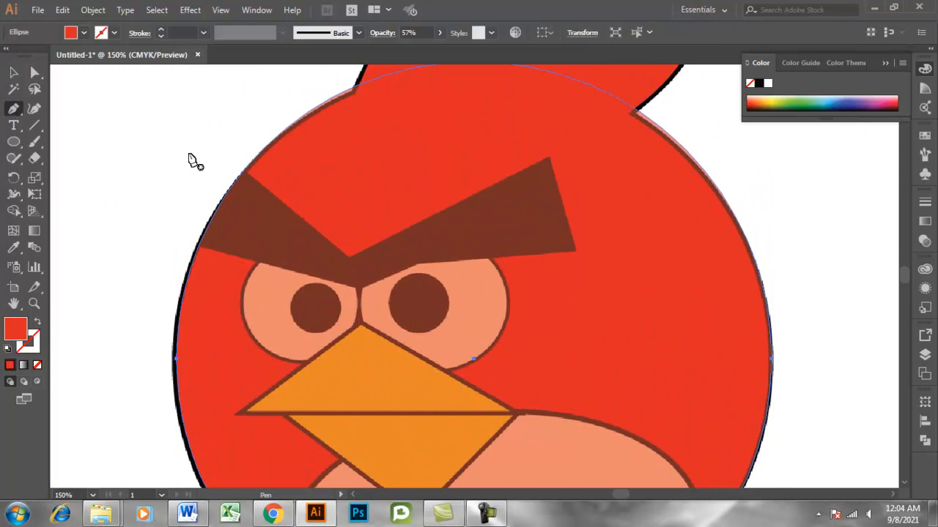
click(244, 174)
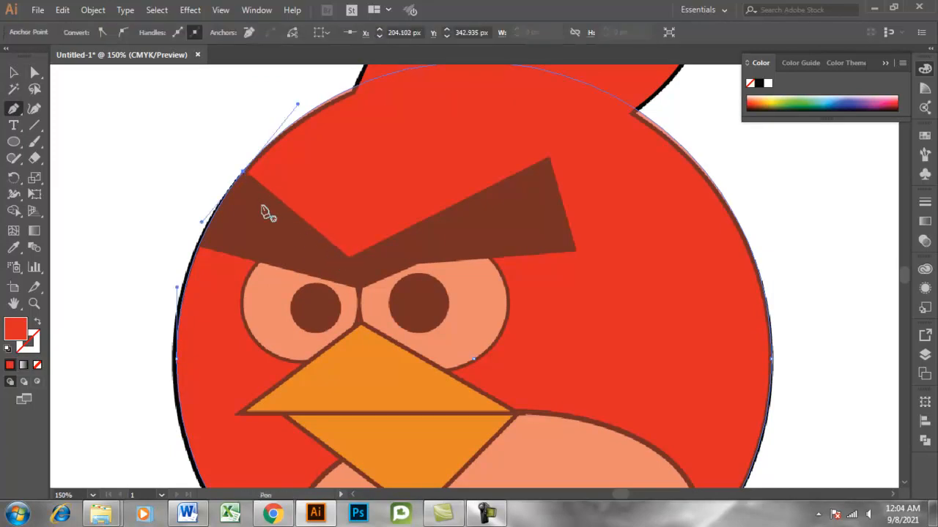
key(ctrl+z)
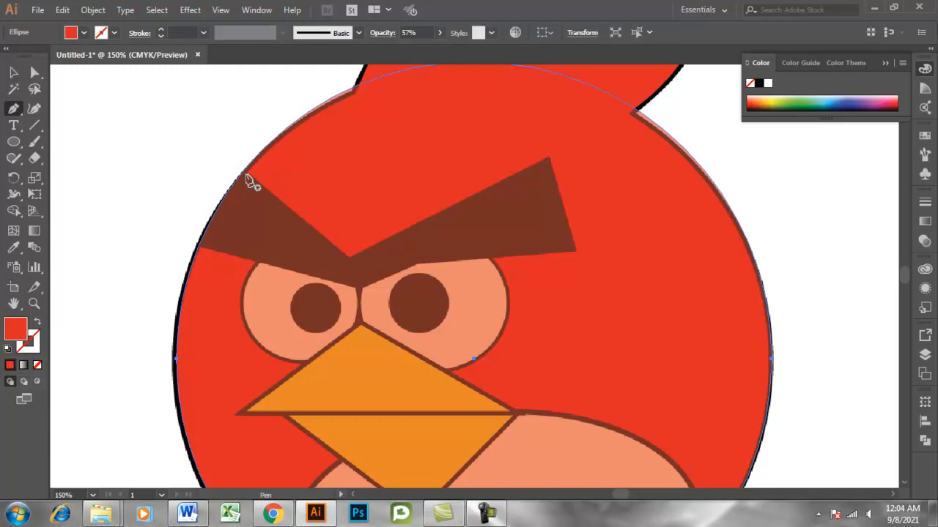
click(245, 174)
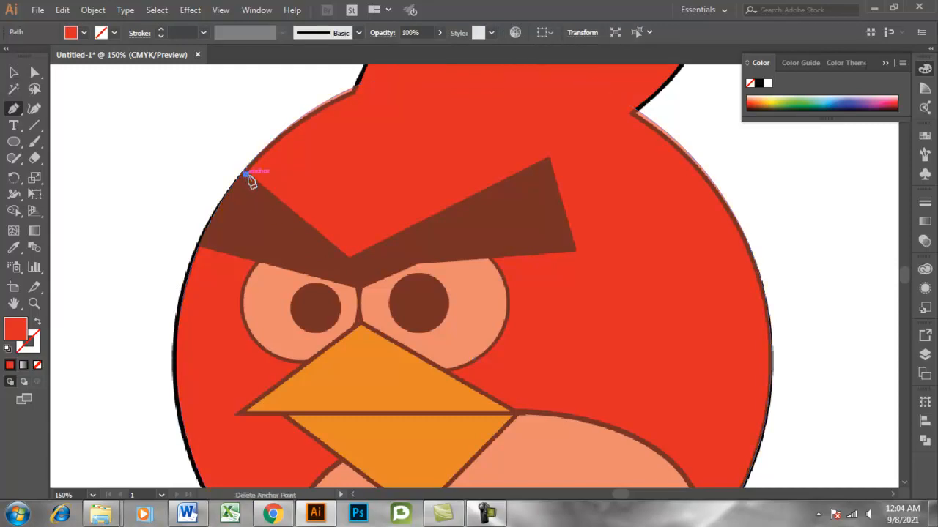
click(350, 260)
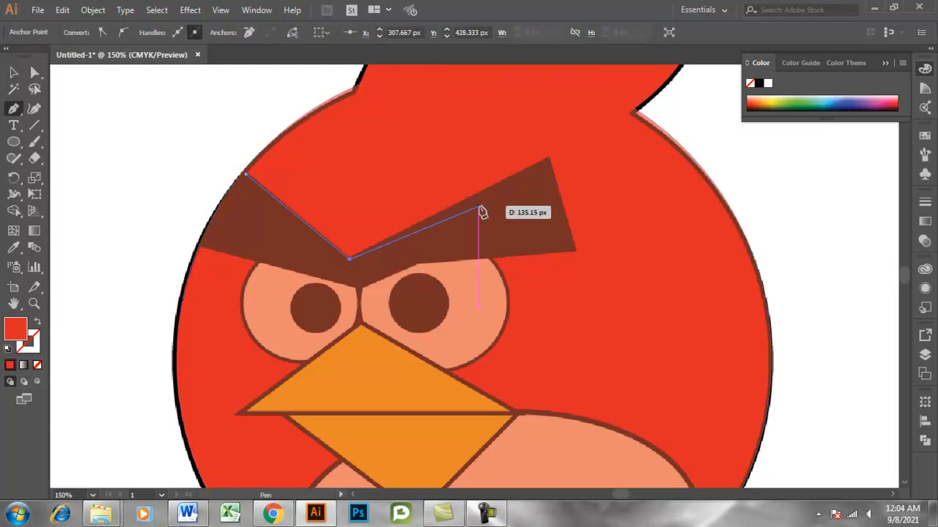
click(550, 161)
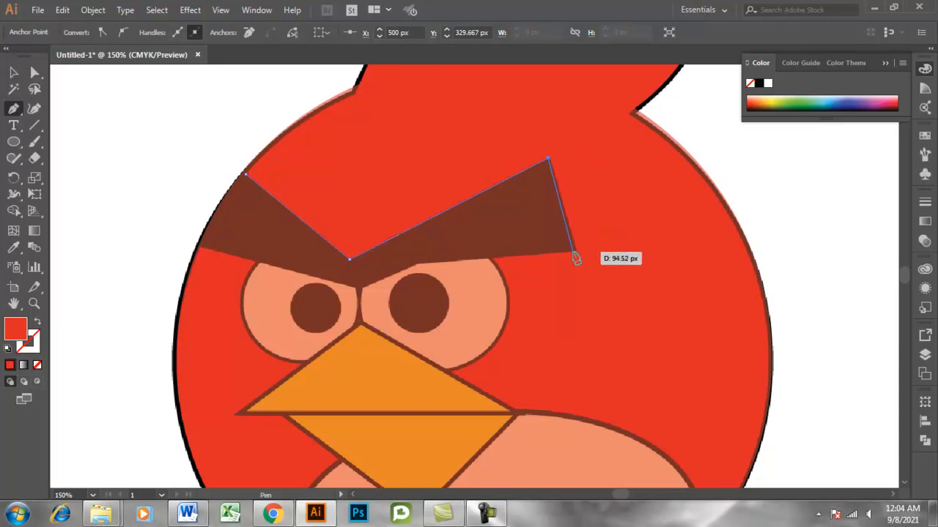
click(575, 249)
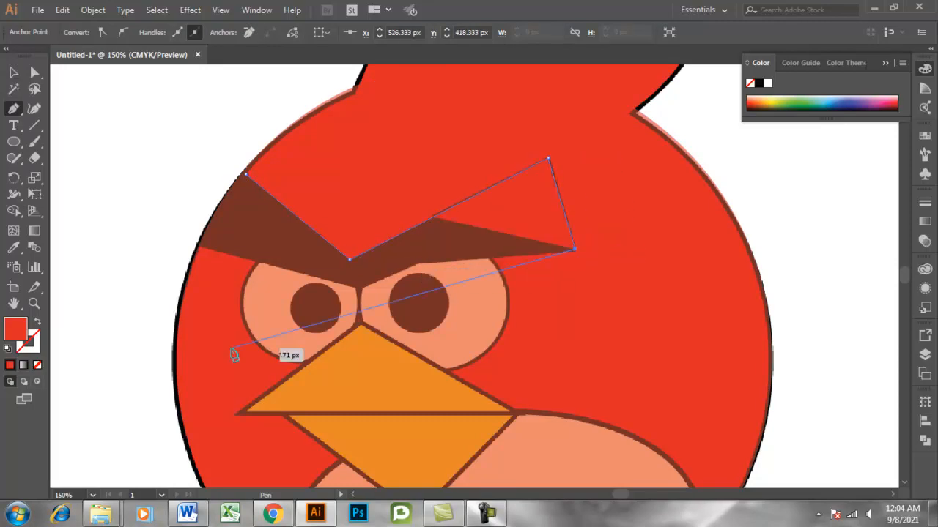
Remove the eyebrow path's fill, trace its lower edge, close it with a curve along the body outline, and deselect it.
click(39, 365)
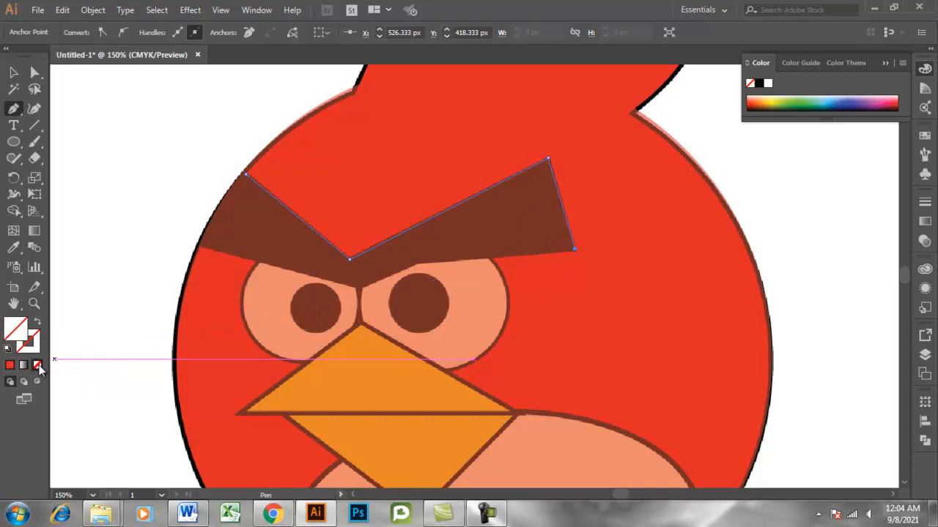
click(415, 264)
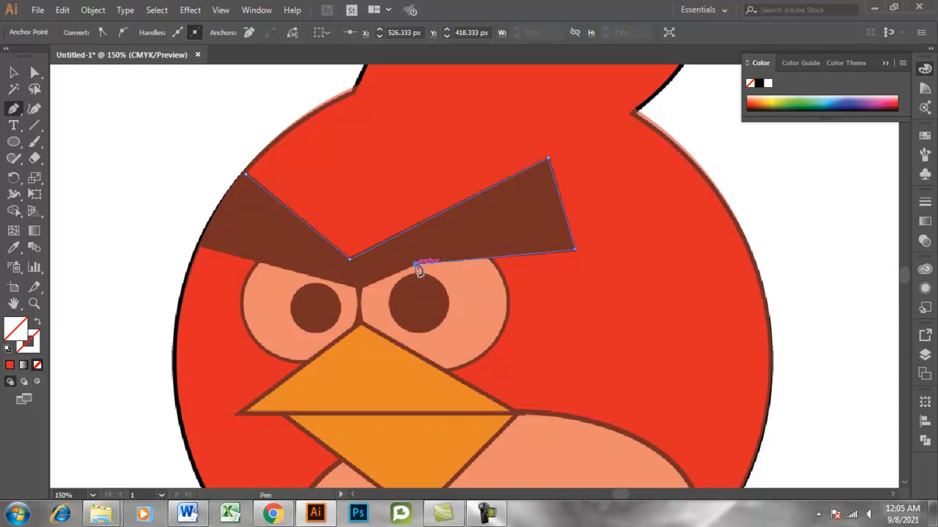
click(359, 288)
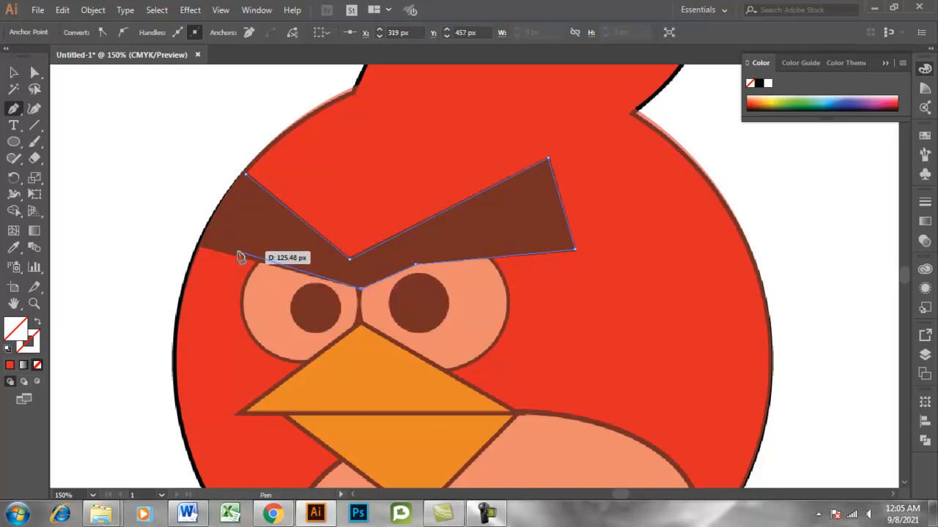
click(196, 249)
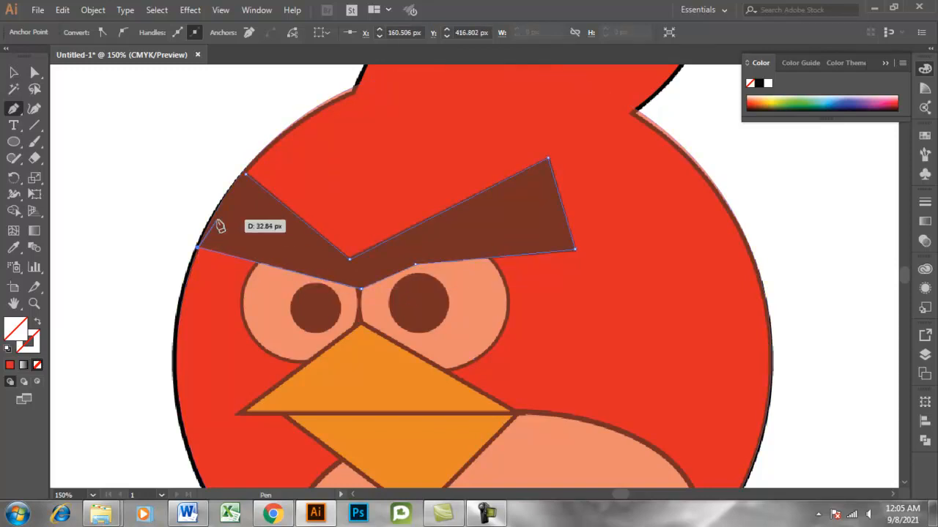
drag(246, 175, 272, 164)
key(v)
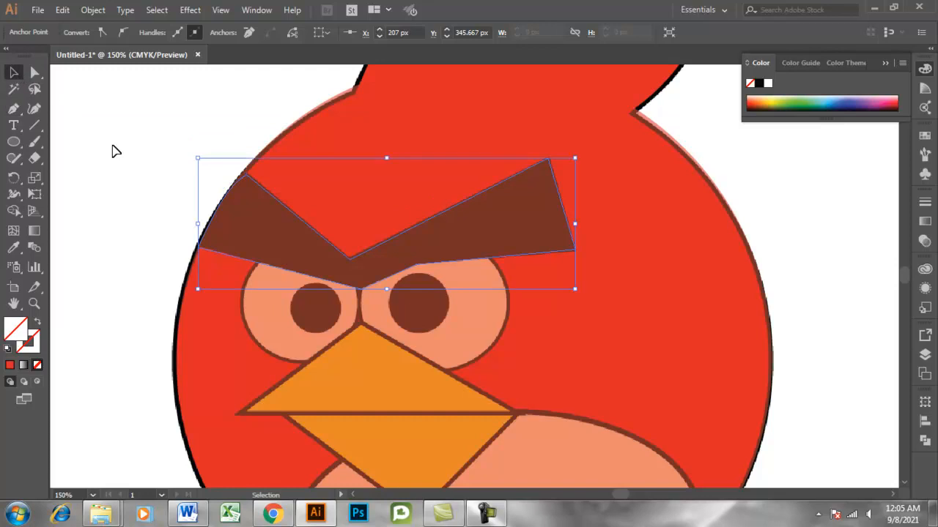
click(92, 139)
Select the traced eyebrow path, nudge it slightly left and up to match the reference, and deselect it.
click(268, 209)
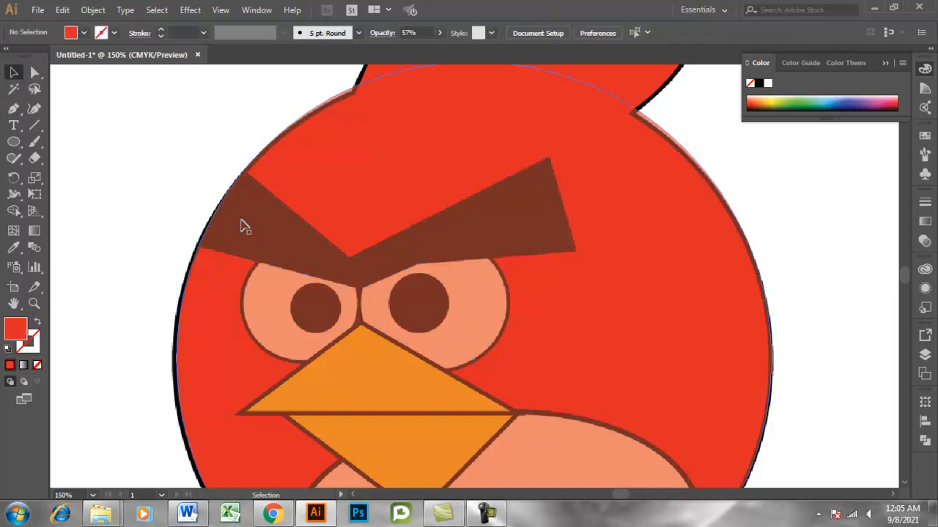
click(268, 192)
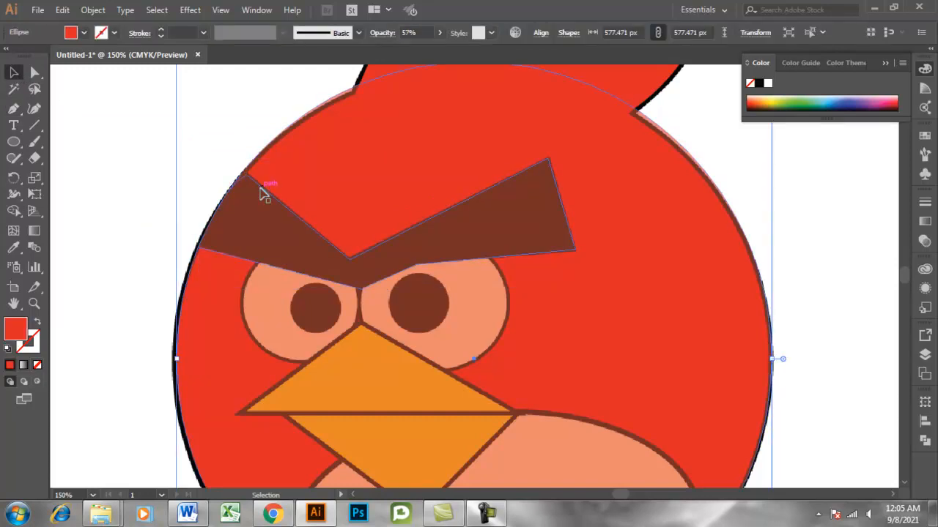
click(262, 191)
click(812, 288)
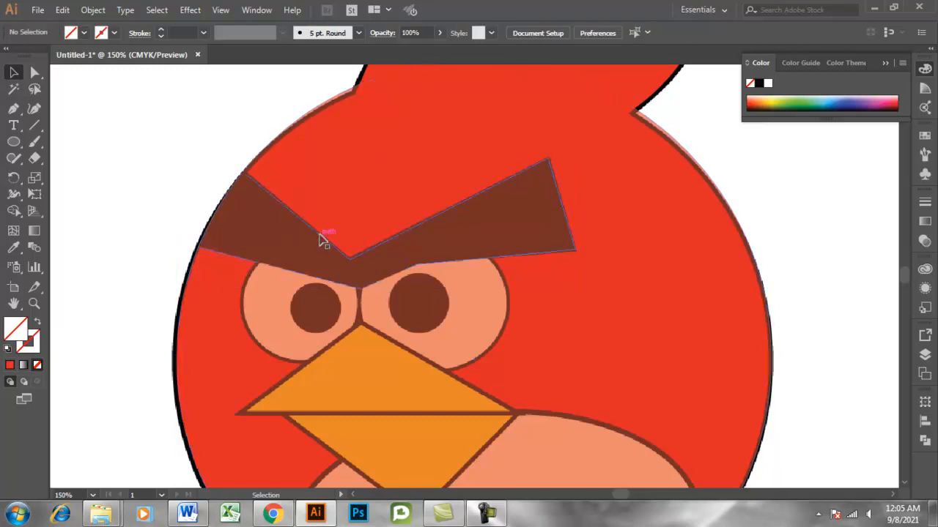
click(293, 235)
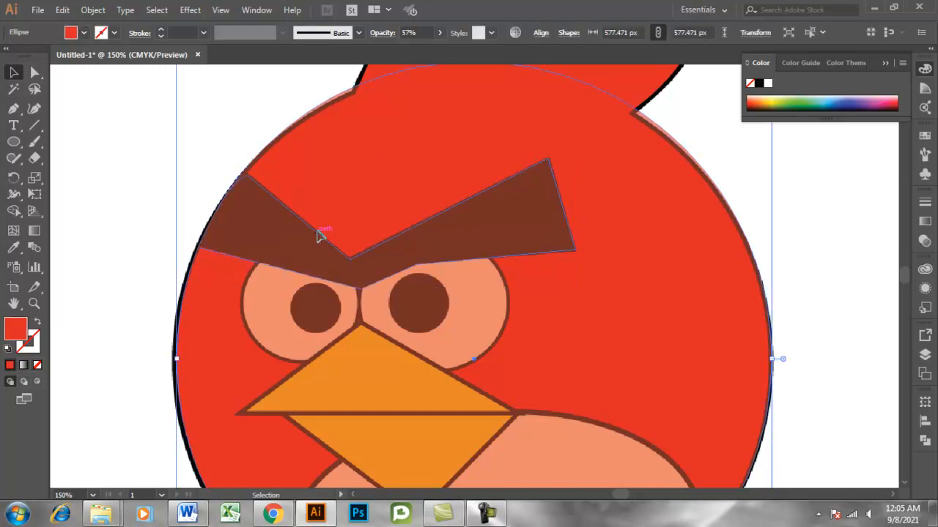
click(320, 236)
key(Left)
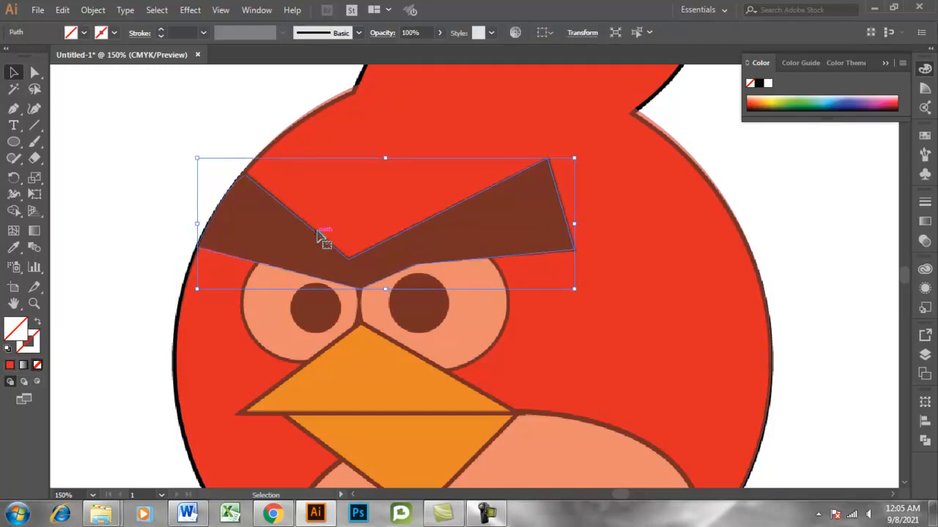
key(Up)
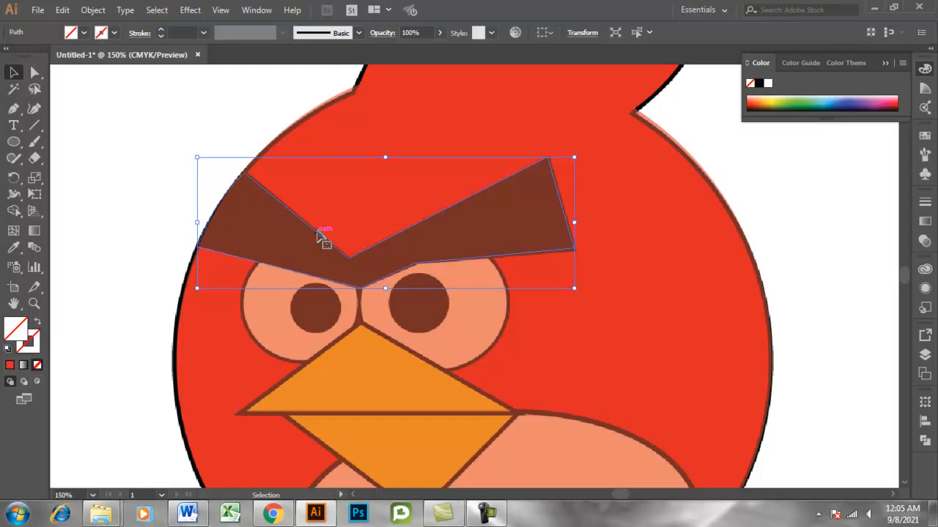
click(810, 283)
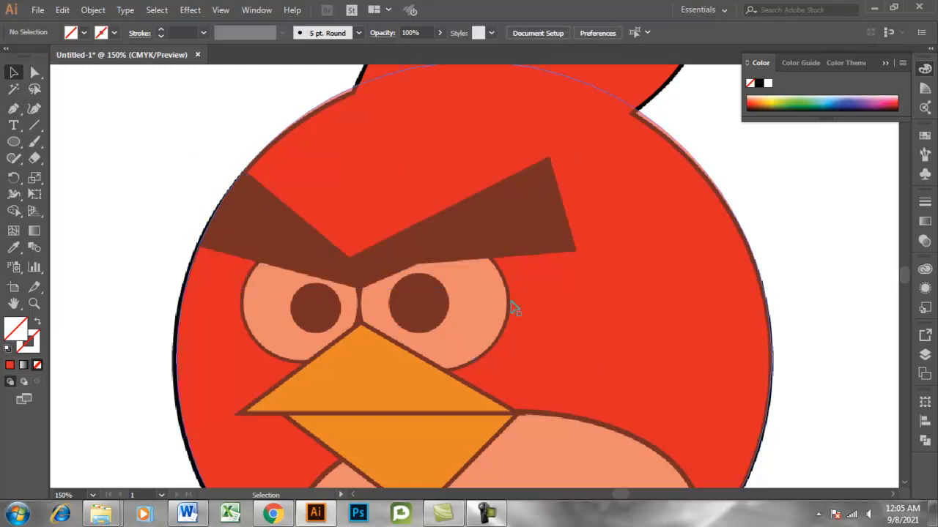
Draw a circle about 103 px in diameter over the bird's left eye with the Ellipse tool.
scroll(514, 308, down, 2)
click(13, 143)
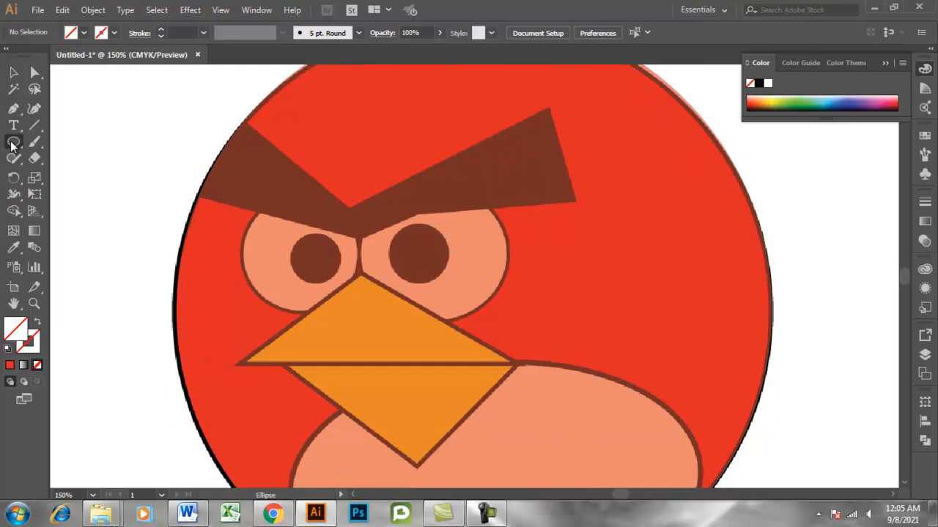
drag(13, 145, 66, 174)
drag(290, 243, 346, 296)
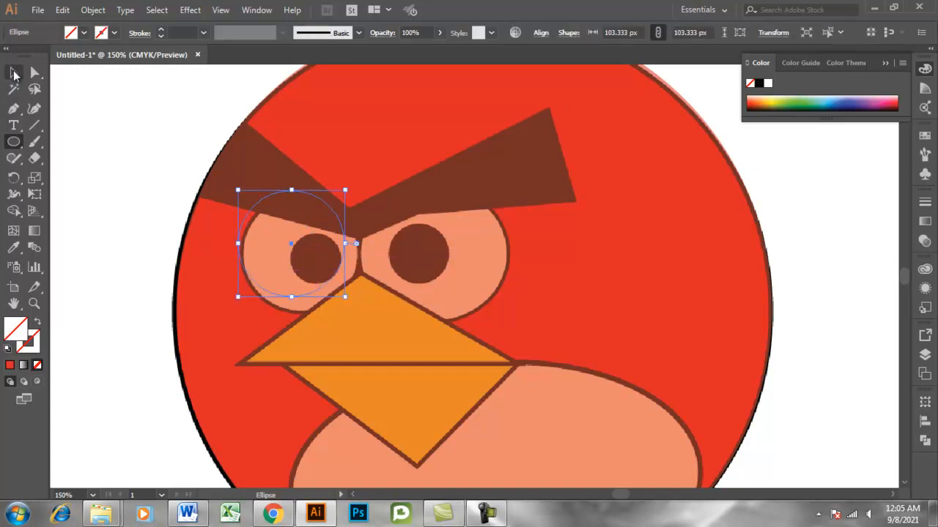
Fill the left eye circle with solid red and lower its opacity to 61%.
click(10, 365)
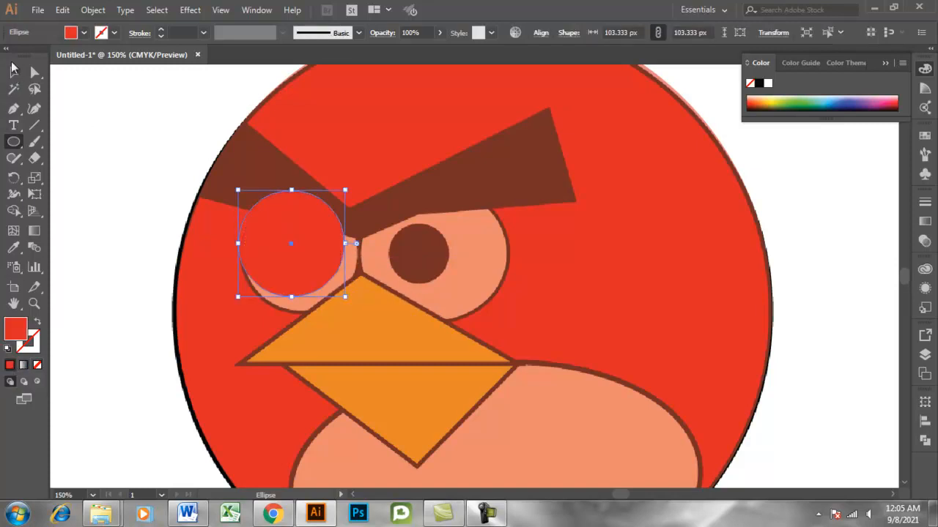
click(438, 33)
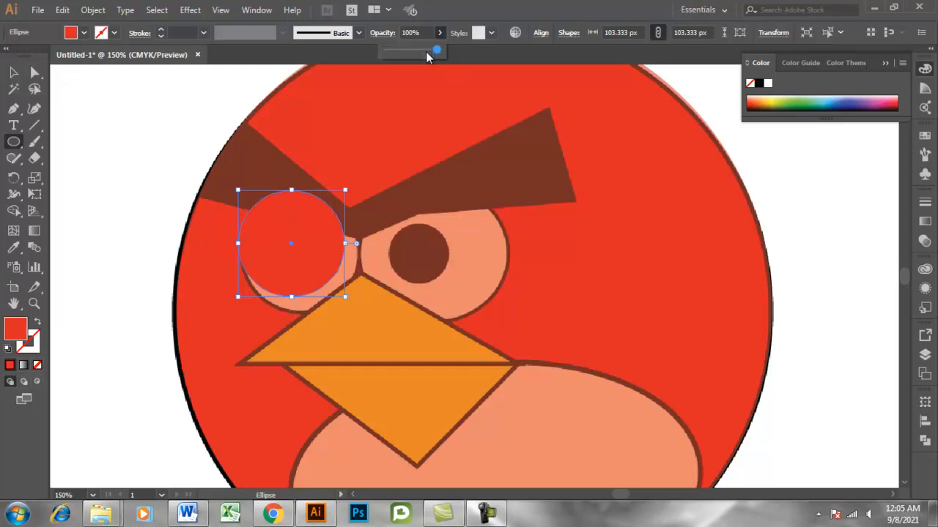
drag(436, 51, 417, 52)
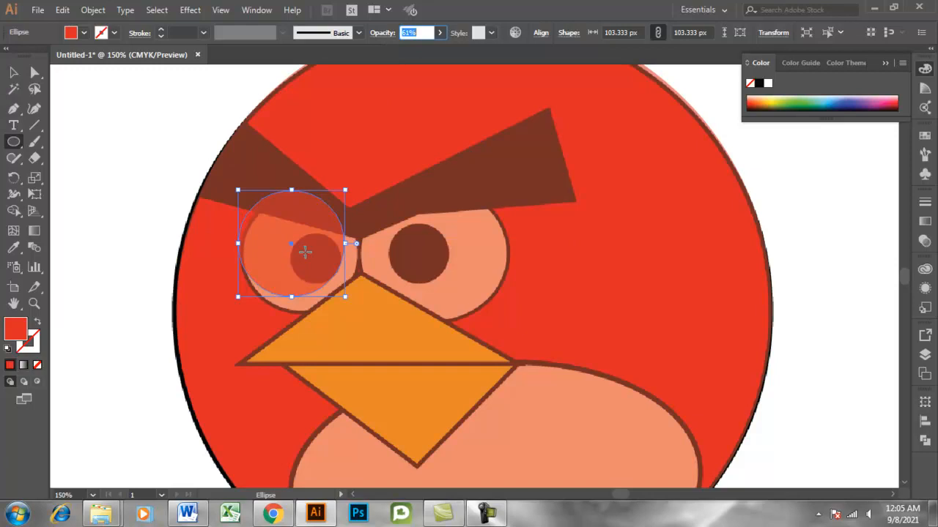
click(308, 258)
click(499, 278)
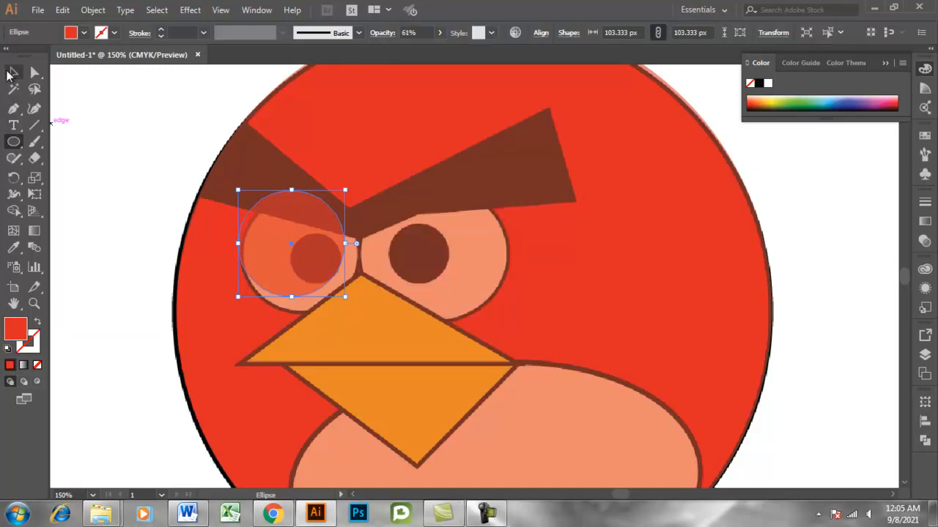
Move the circle over the left eye and enlarge it to about 110 px to match the eye outline.
click(13, 72)
drag(328, 248, 339, 255)
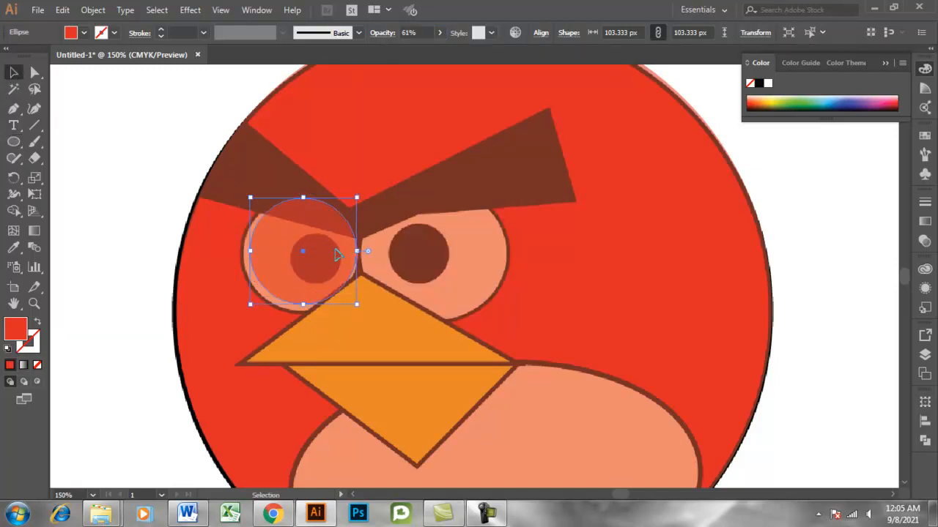
drag(248, 251, 243, 250)
drag(299, 304, 300, 311)
click(113, 282)
click(281, 272)
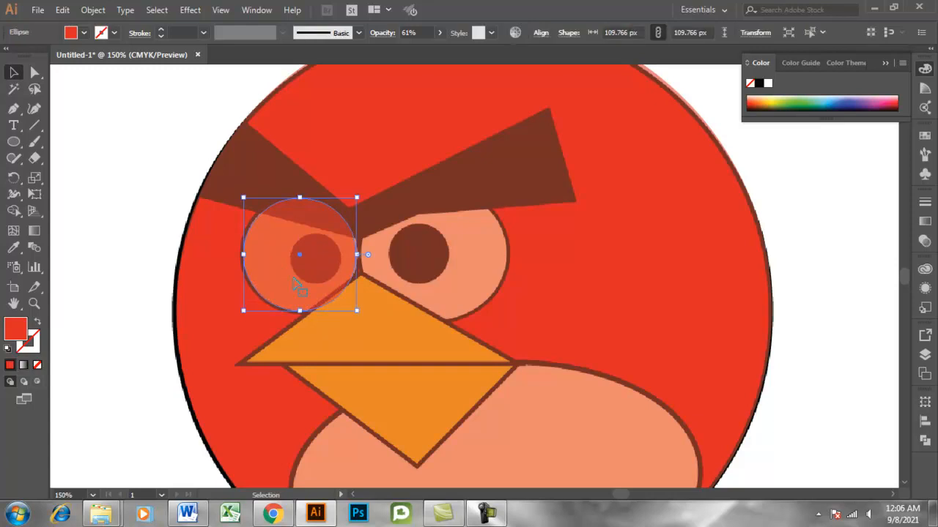
Duplicate the left eye circle, shrink the copy to about 50 px over the pupil, and deselect it.
key(a)
key(v)
drag(358, 312, 328, 266)
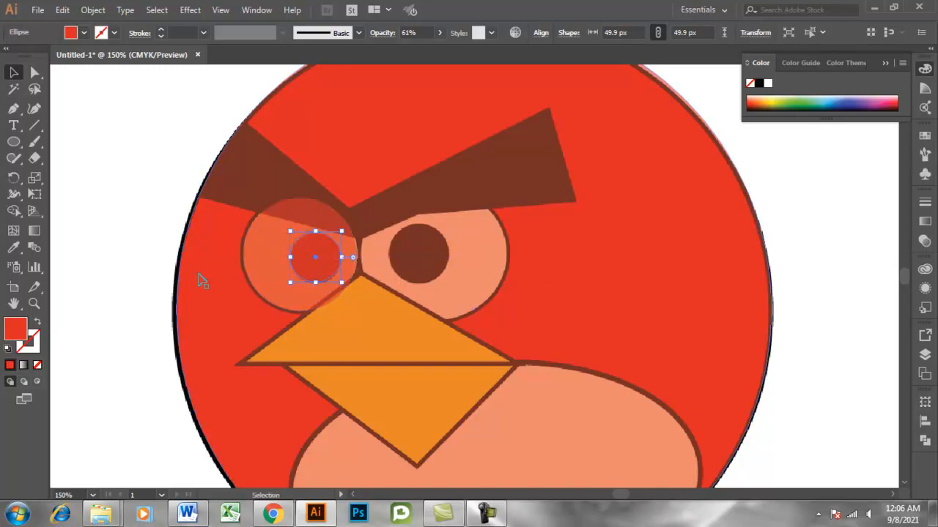
click(167, 251)
Select the left eye and pupil circles together and place a copy of both over the right eye.
click(318, 271)
click(150, 315)
click(288, 292)
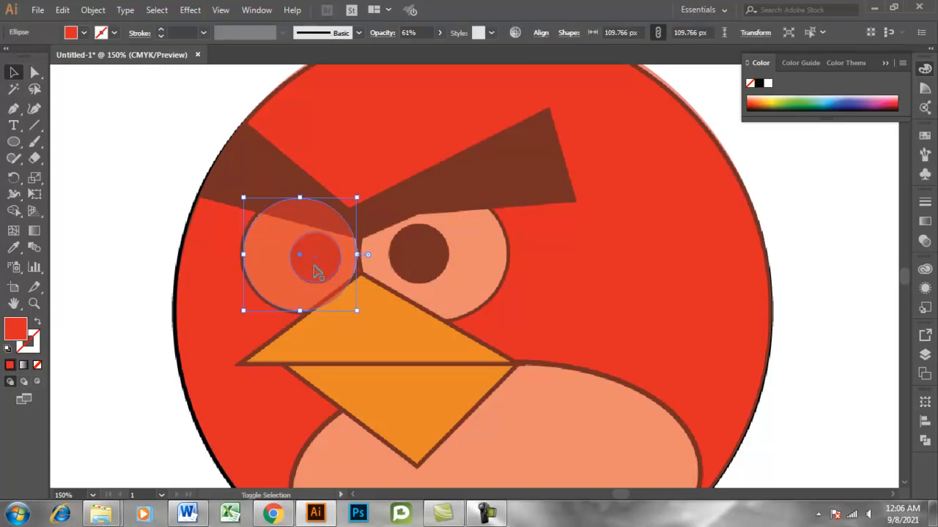
shift+click(316, 271)
drag(316, 271, 454, 271)
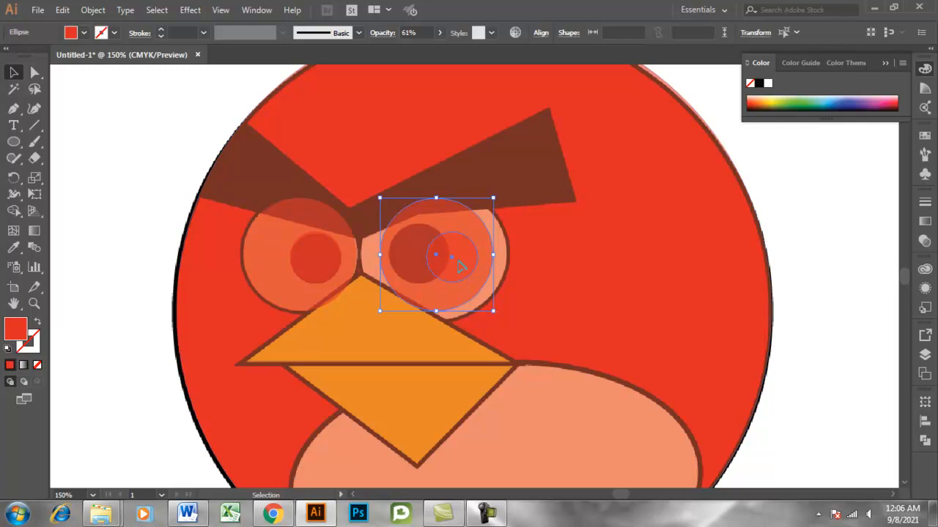
Fit the copied circles over the right eye and pupil, stretching the eye circle to about 140 by 125 px.
drag(464, 267, 489, 292)
click(475, 306)
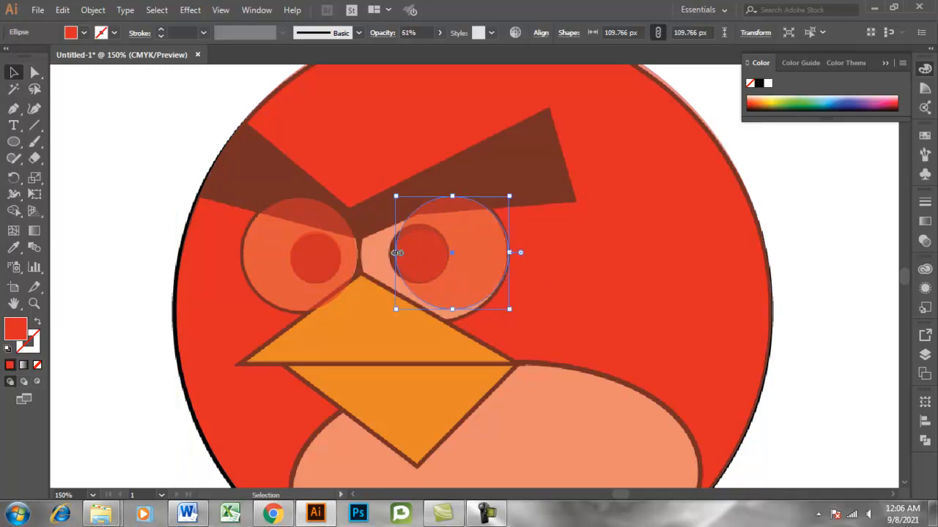
drag(397, 252, 365, 253)
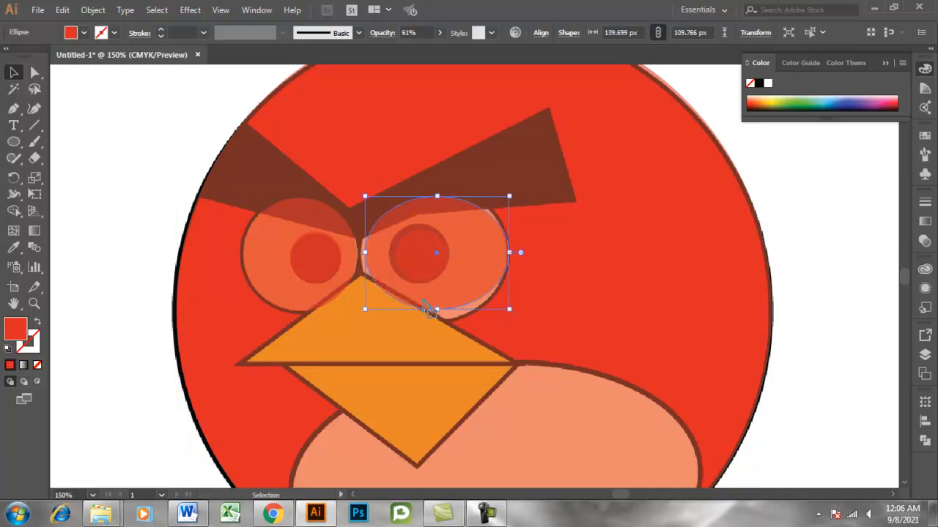
drag(436, 309, 437, 319)
drag(437, 196, 442, 190)
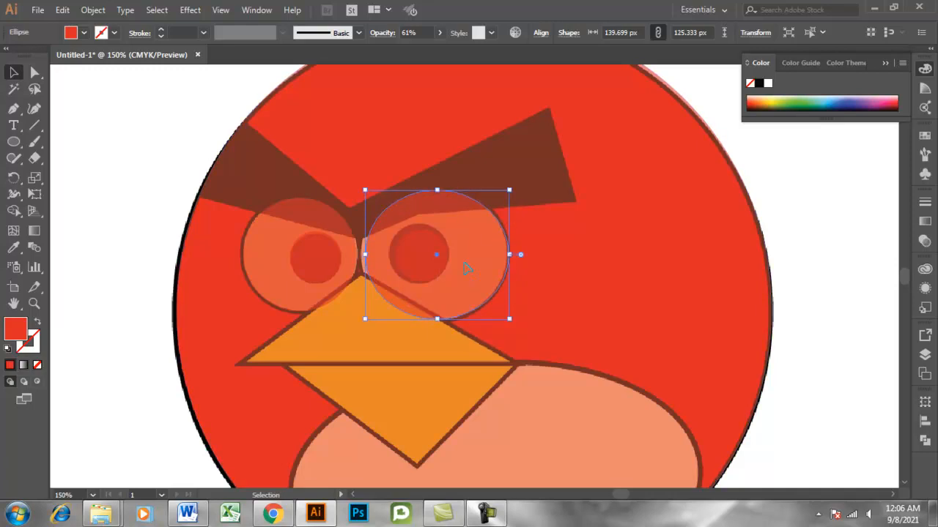
Nudge the right eye circle slightly left and stretch it to about 129 px tall to match the eye outline.
key(Left)
key(Left)
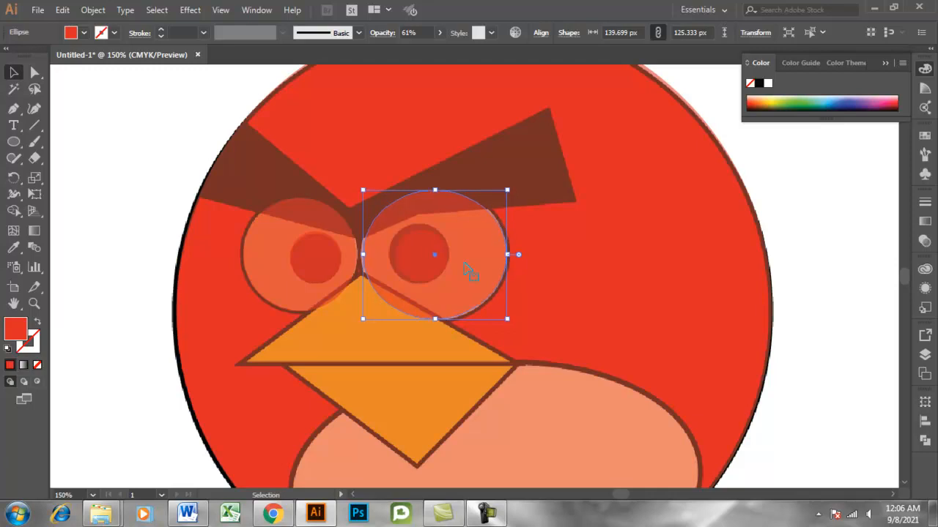
drag(435, 319, 433, 327)
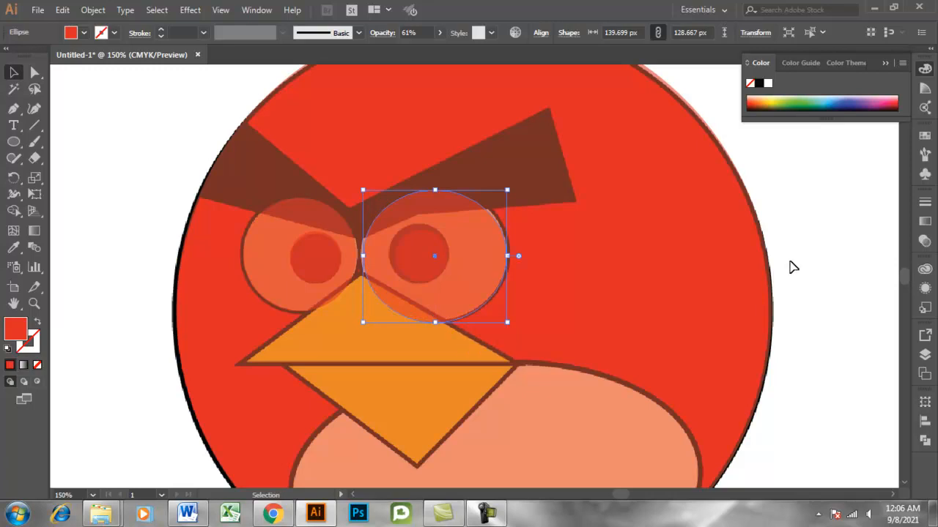
click(441, 329)
Fit the pupil circle over the right pupil at about 55 px and deselect it.
click(437, 264)
drag(437, 265, 418, 225)
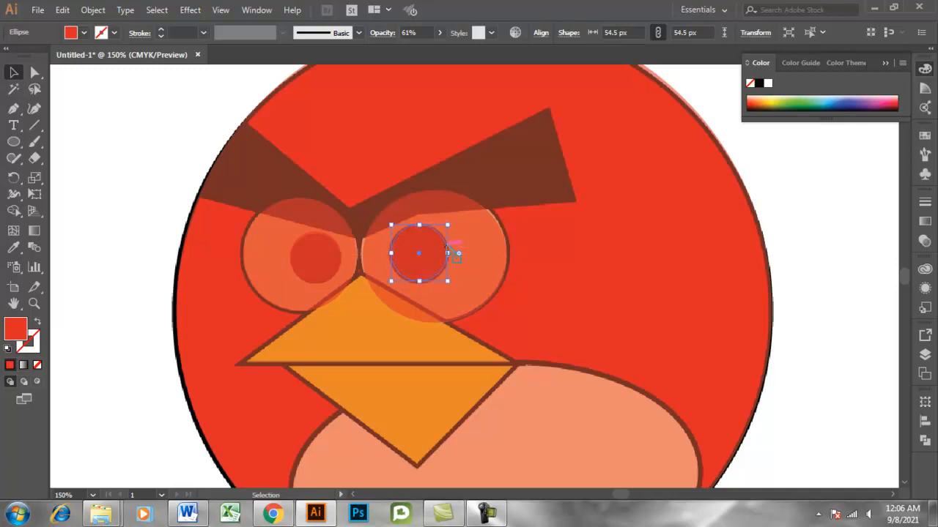
key(ctrl+plus)
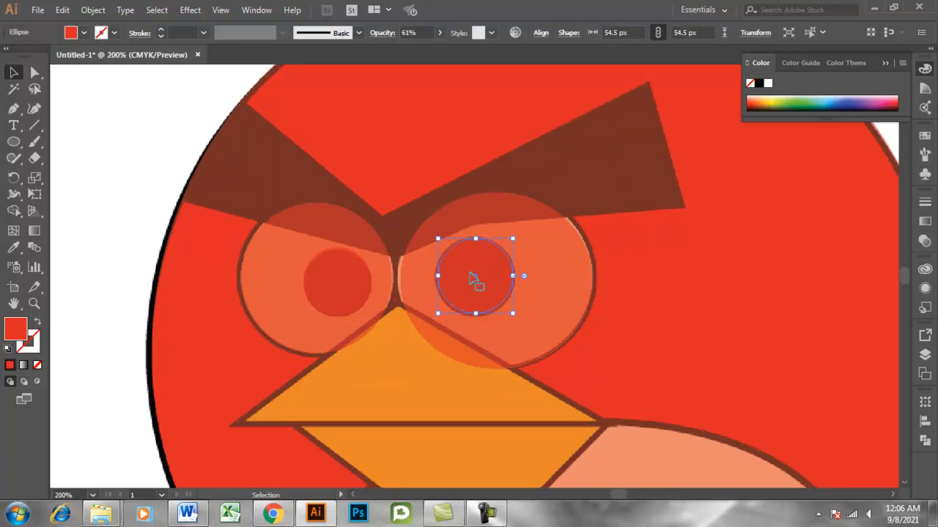
click(151, 159)
click(496, 293)
key(ctrl+minus)
key(ctrl+minus)
click(194, 242)
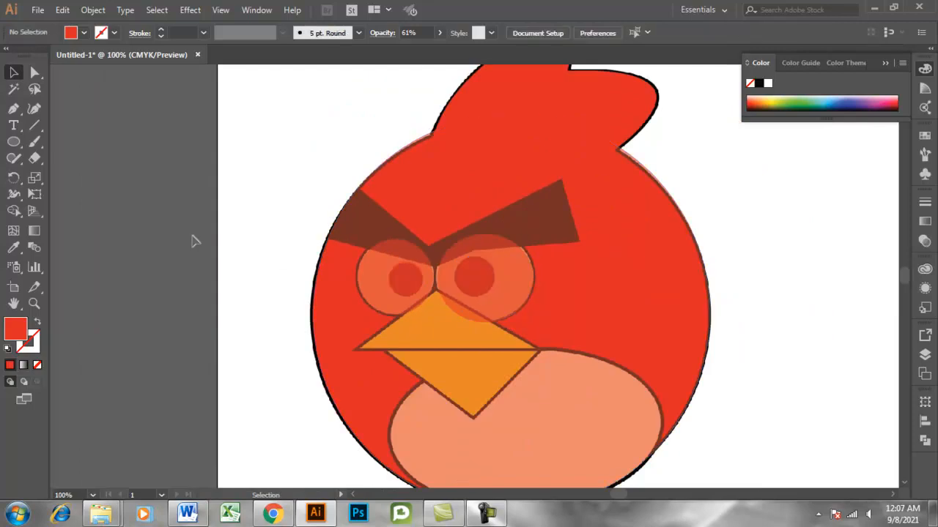
Trace the upper beak as a closed triangle with the Pen tool.
click(13, 108)
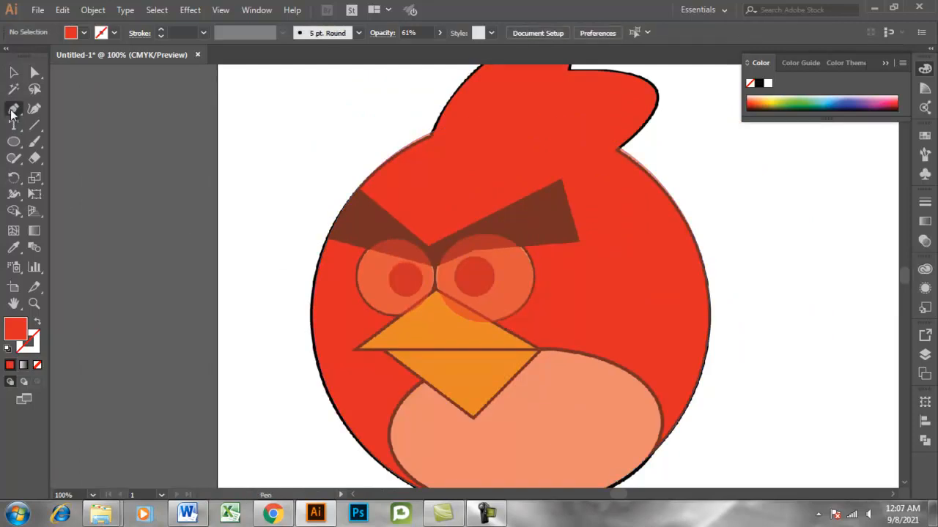
click(352, 350)
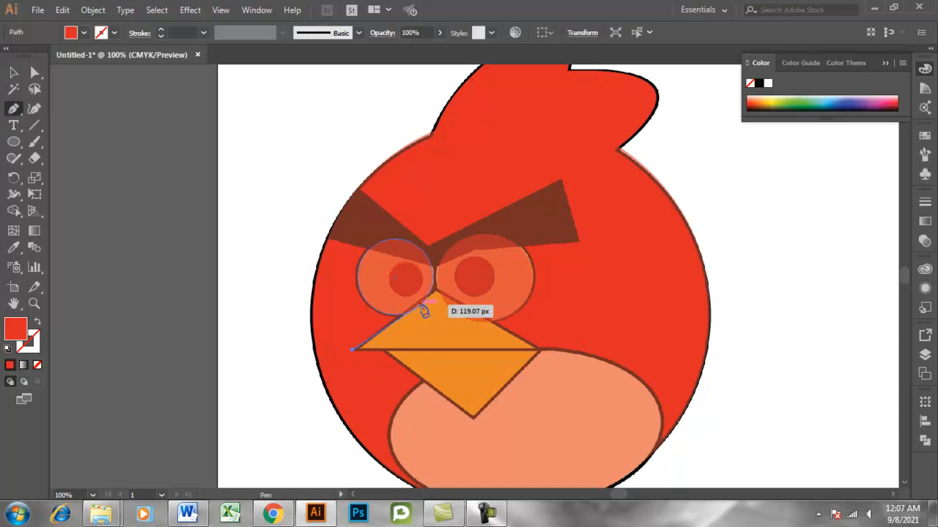
click(437, 291)
click(539, 350)
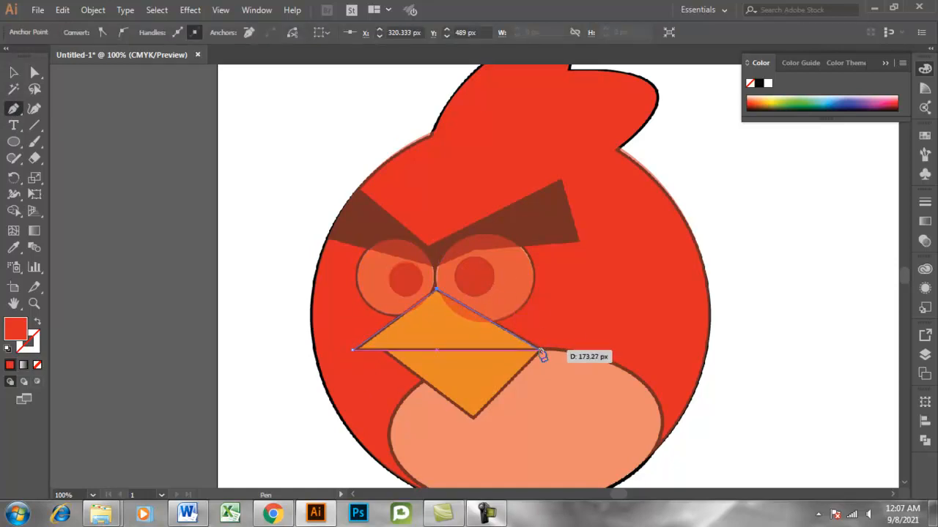
click(353, 350)
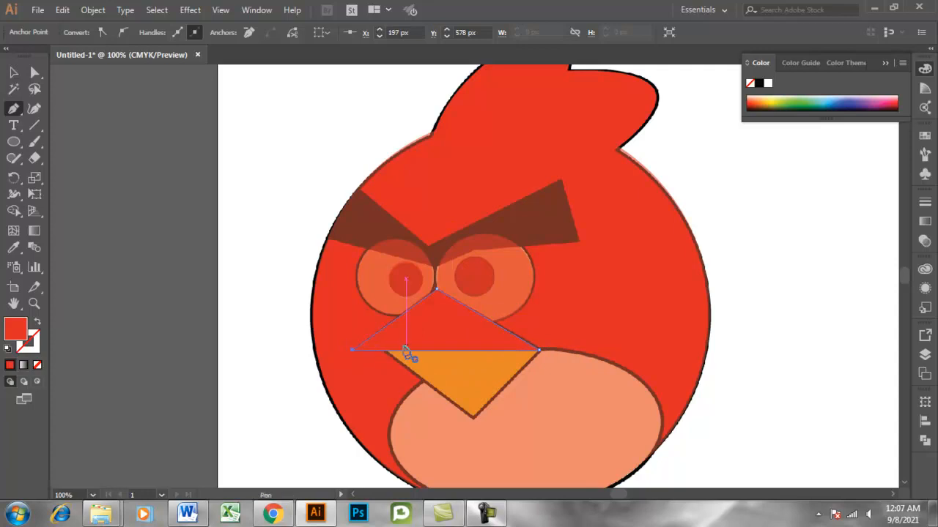
click(13, 72)
Trace the lower beak as a closed triangle with the Pen tool and deselect it.
click(14, 109)
click(385, 350)
click(474, 419)
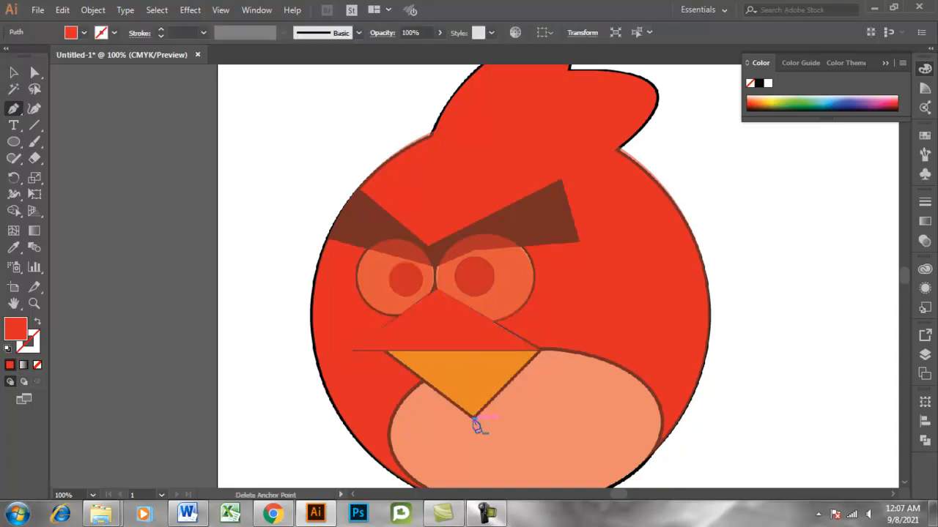
key(ctrl+equal)
key(ctrl+equal)
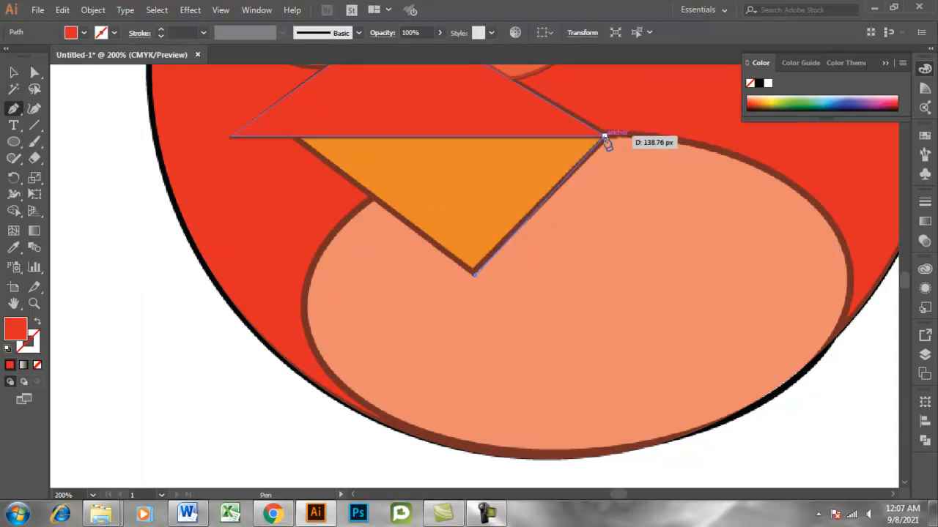
click(607, 137)
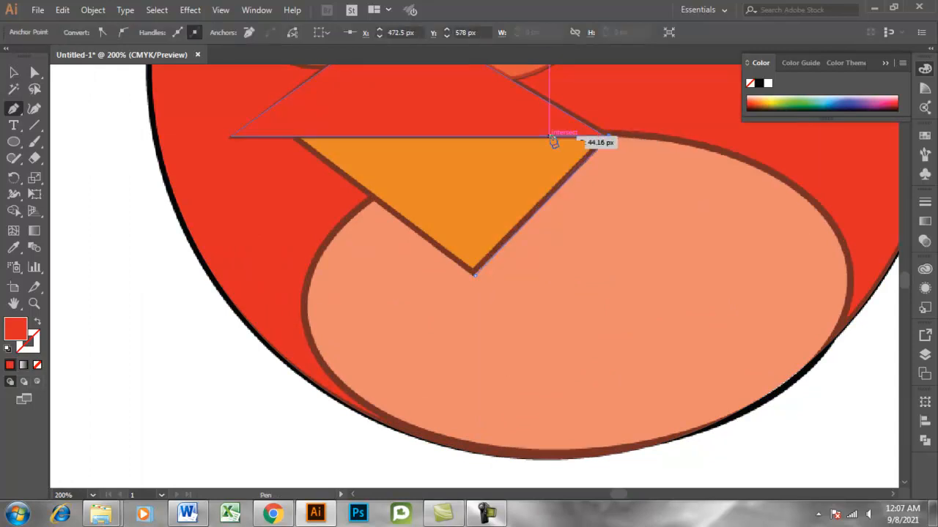
click(296, 138)
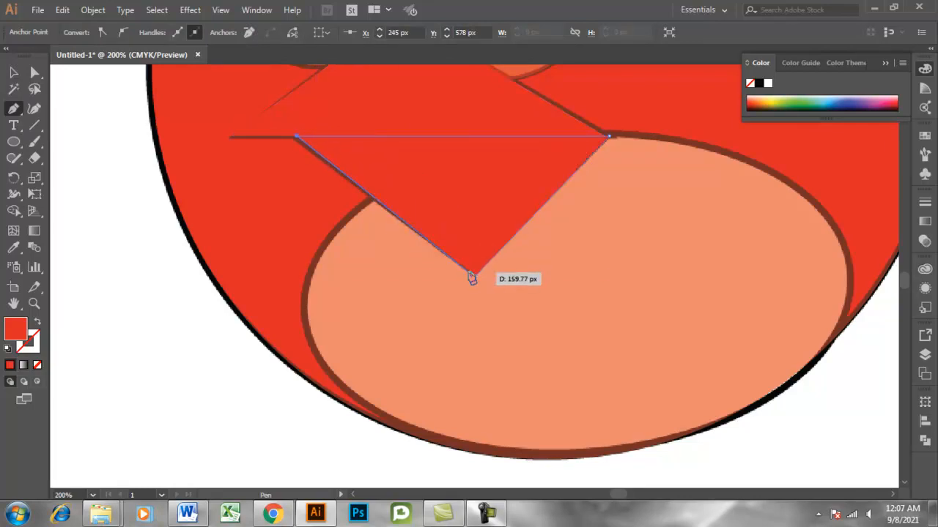
click(477, 277)
click(13, 73)
click(196, 296)
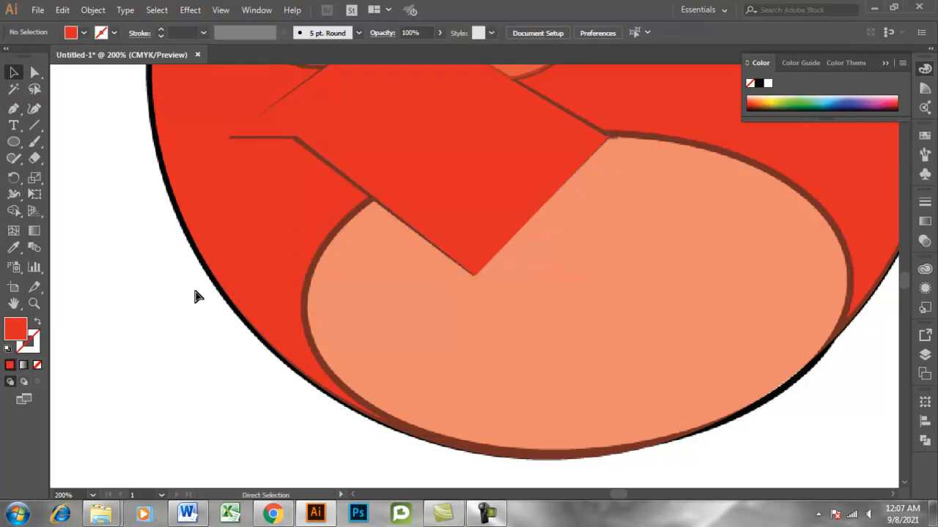
Draw a small ellipse about 42 px across on the lower belly, undoing the first attempt.
key(ctrl+minus)
key(ctrl+minus)
key(ctrl+minus)
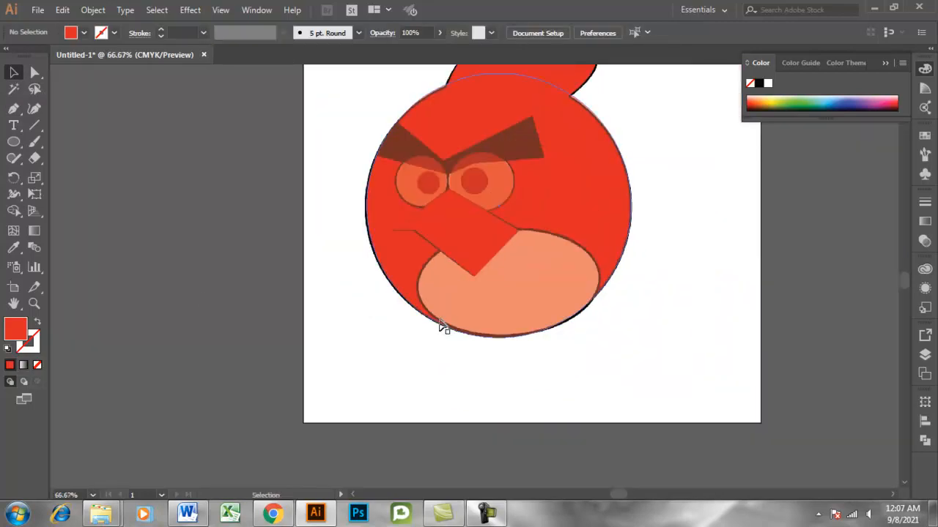
drag(14, 142, 81, 178)
drag(442, 244, 513, 295)
key(ctrl+z)
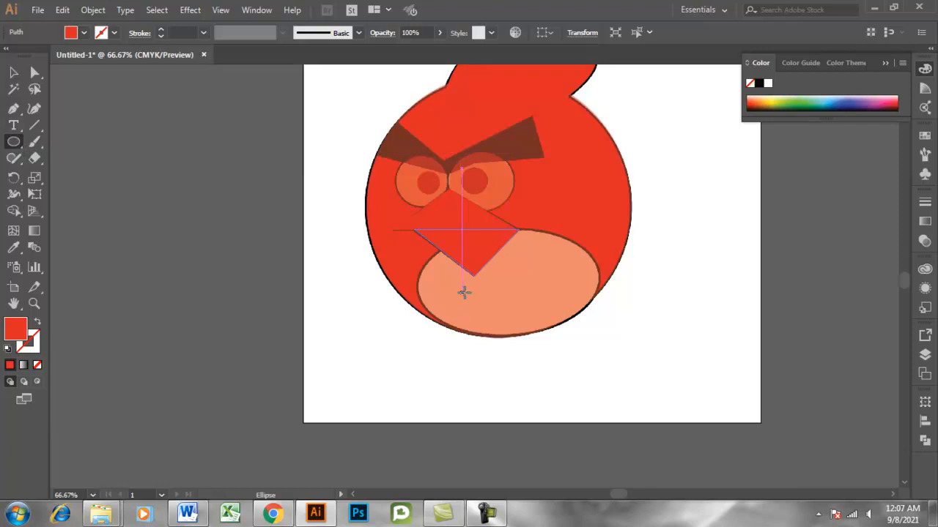
drag(491, 296, 511, 317)
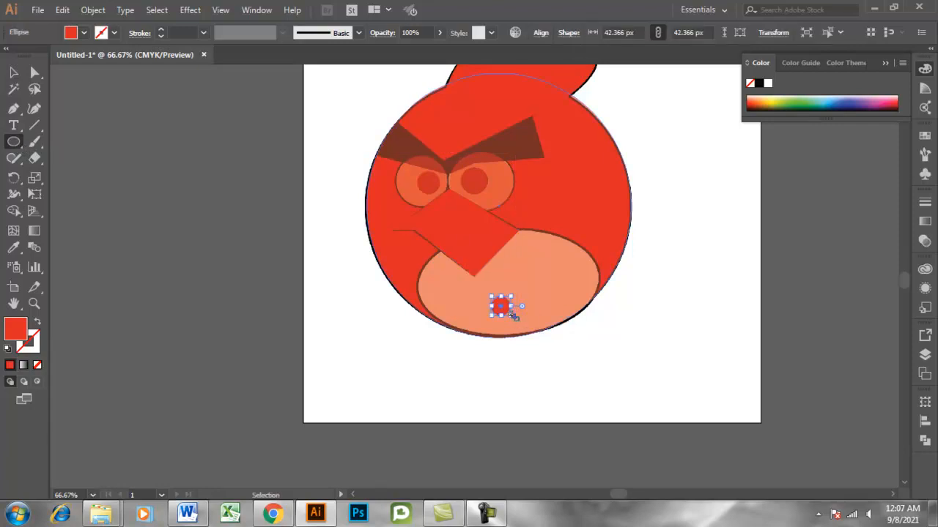
Enlarge the small ellipse over the belly to about 374 by 212 px.
key(ctrl+plus)
key(ctrl+plus)
click(13, 72)
drag(486, 294, 799, 326)
drag(674, 271, 561, 242)
drag(493, 288, 491, 341)
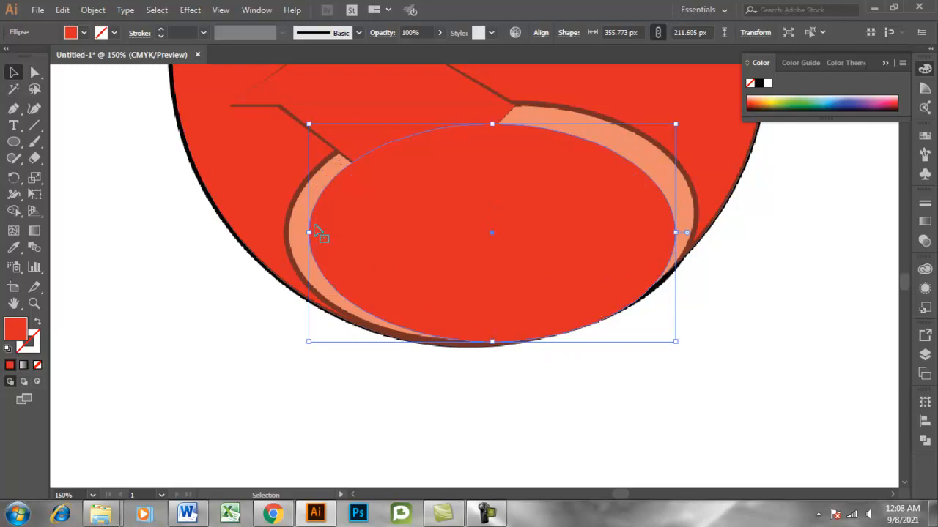
drag(309, 235, 291, 234)
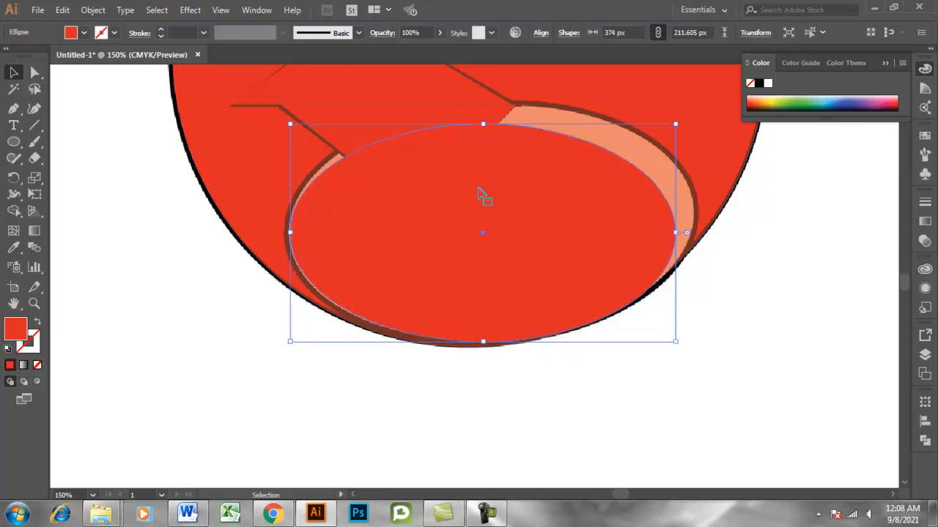
Stretch the belly ellipse further to about 401 by 235 px and shift it to follow the belly outline.
drag(494, 123, 491, 114)
drag(681, 229, 694, 229)
drag(491, 114, 492, 104)
click(615, 375)
click(505, 293)
drag(291, 226, 282, 222)
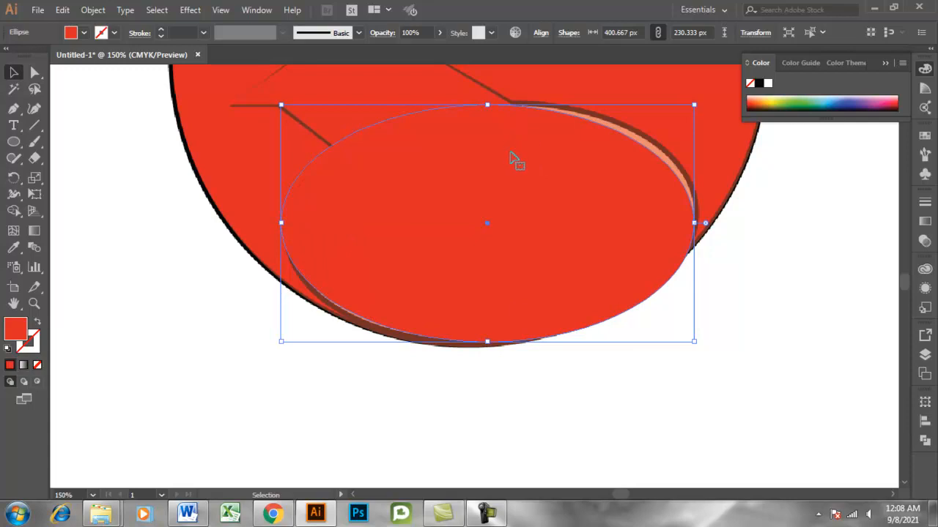
mouse_move(489, 104)
mouse_down()
mouse_move(513, 100)
mouse_move(504, 100)
mouse_up()
drag(572, 207, 577, 208)
click(504, 414)
click(540, 295)
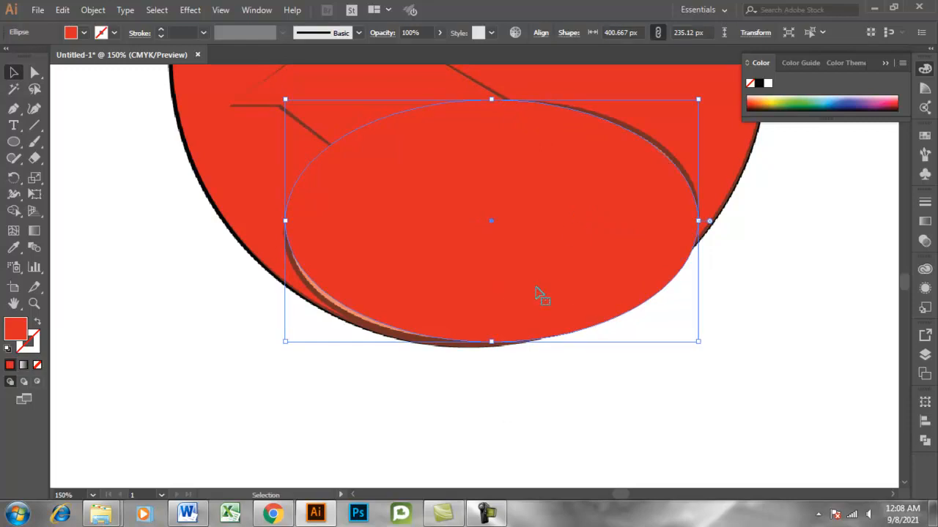
Rotate the belly ellipse slightly counter-clockwise, nudge it onto the reference outline, and deselect it.
drag(702, 350, 707, 334)
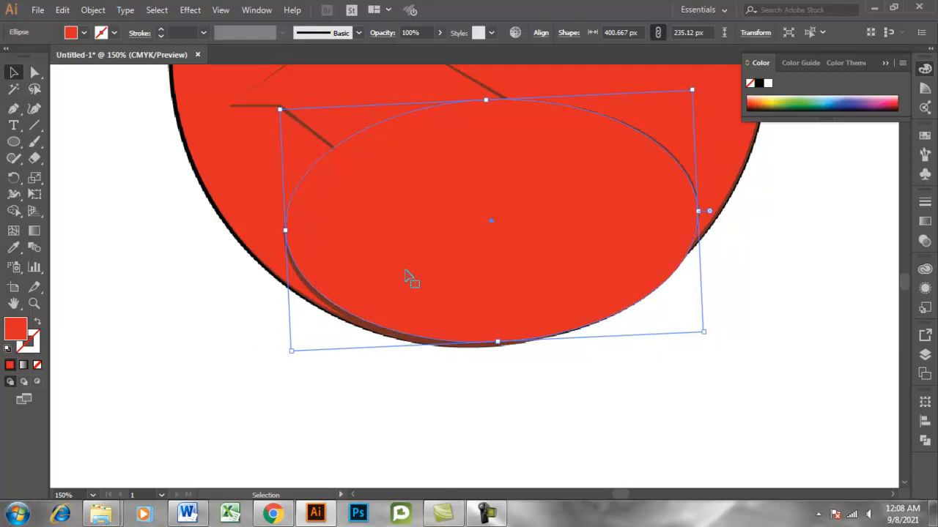
key(Left)
key(Left)
key(Up)
key(Down)
key(Down)
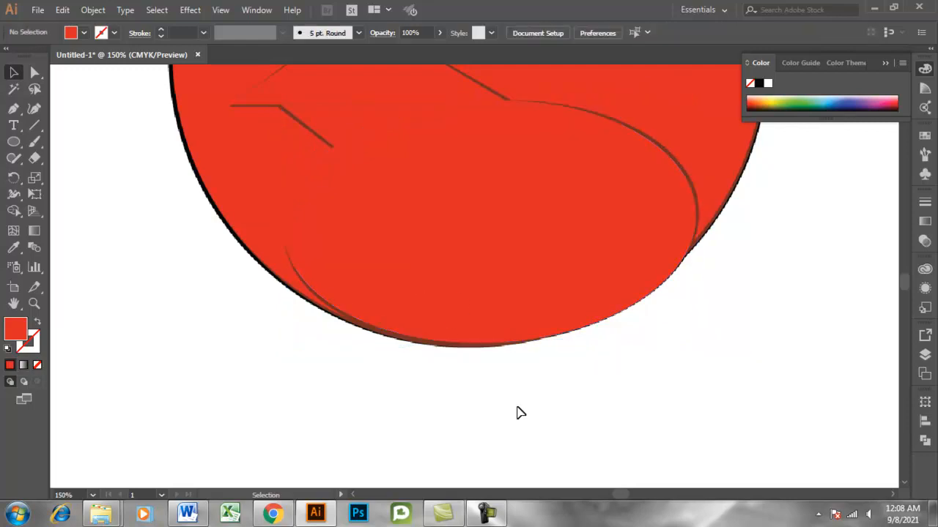
click(607, 404)
Move the Bird.png reference image out from behind the traced shapes to the empty area left of the artboard.
scroll(611, 407, up, 2)
scroll(611, 407, up, 10)
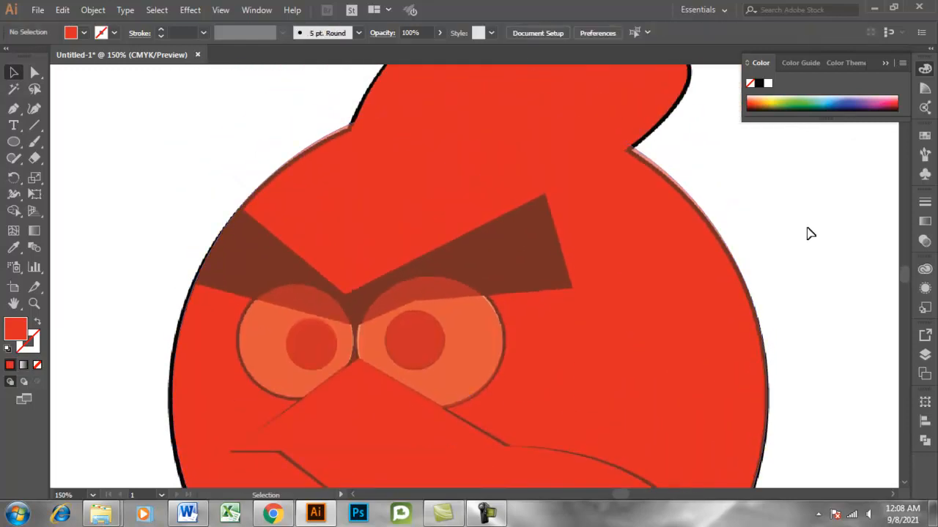
key(ctrl+minus)
key(ctrl+minus)
key(ctrl+minus)
key(ctrl+minus)
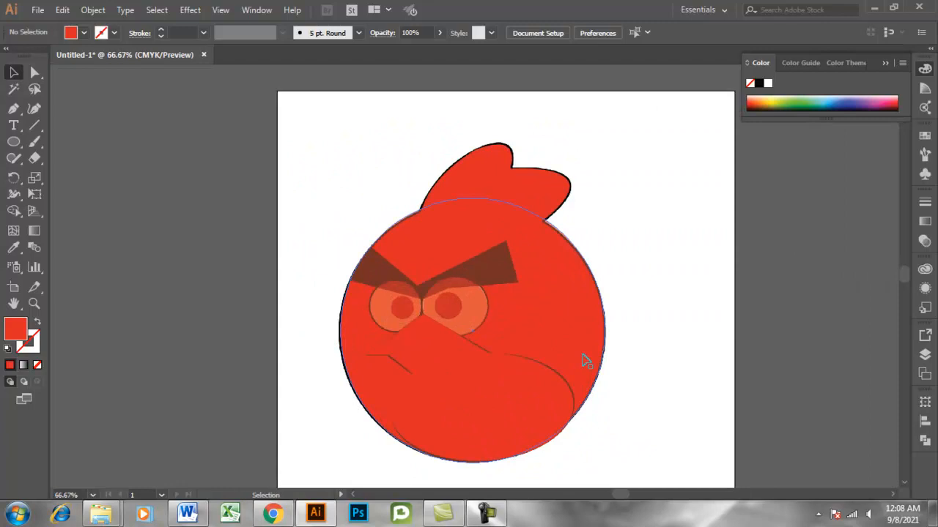
scroll(645, 367, down, 1)
scroll(696, 366, down, 2)
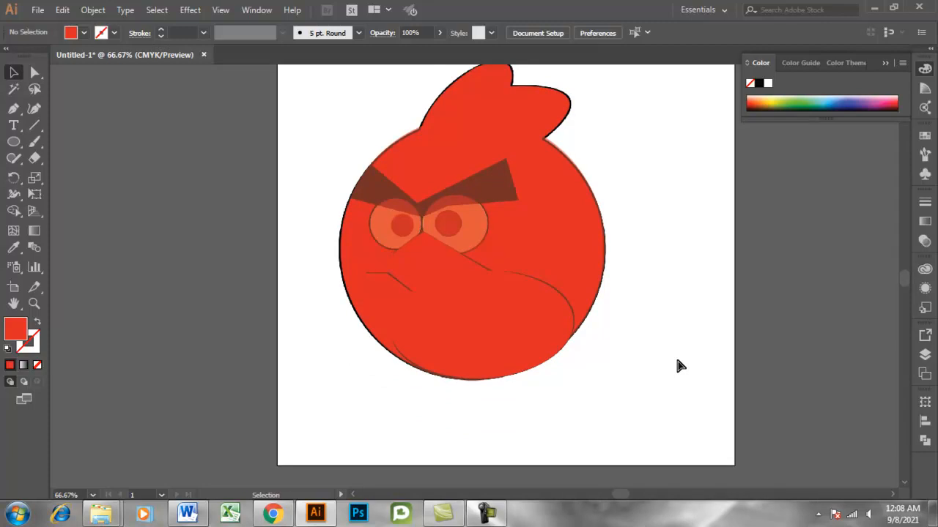
key(ctrl+a)
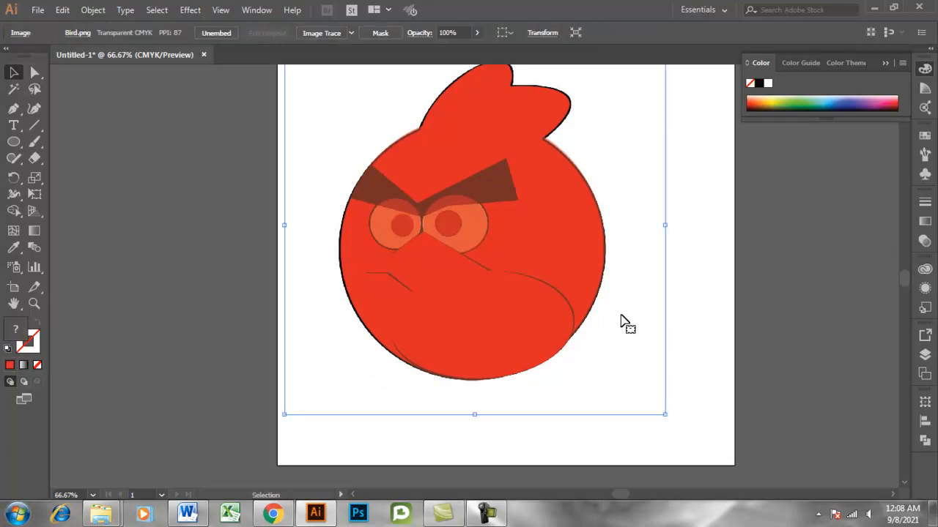
mouse_move(641, 236)
mouse_down()
mouse_move(440, 308)
mouse_move(210, 266)
mouse_up()
click(760, 340)
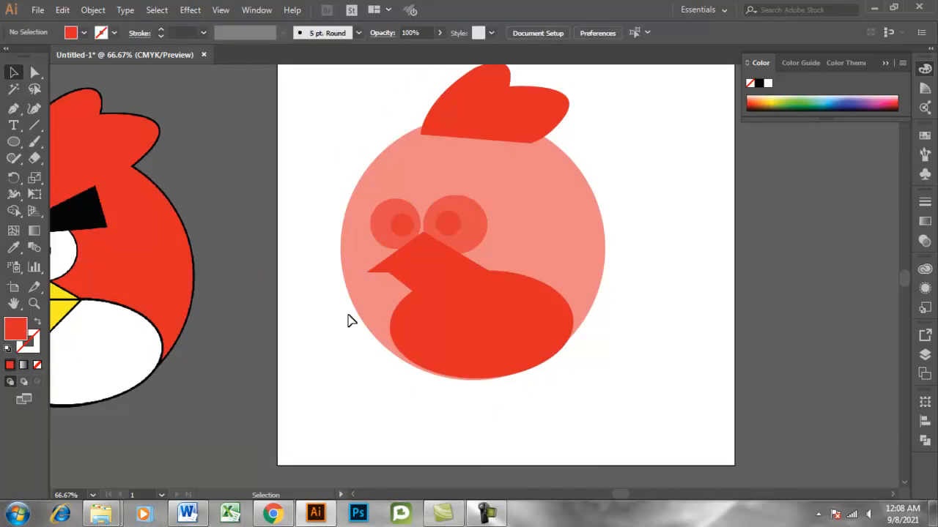
drag(618, 501, 610, 500)
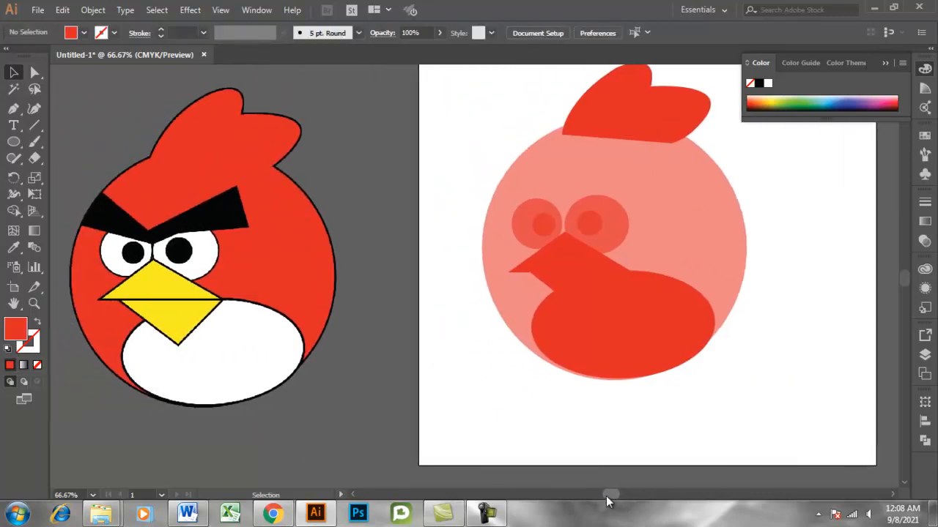
Fill the body circle with the red sampled from the reference bird's body using the Eyedropper, and deselect it.
click(391, 336)
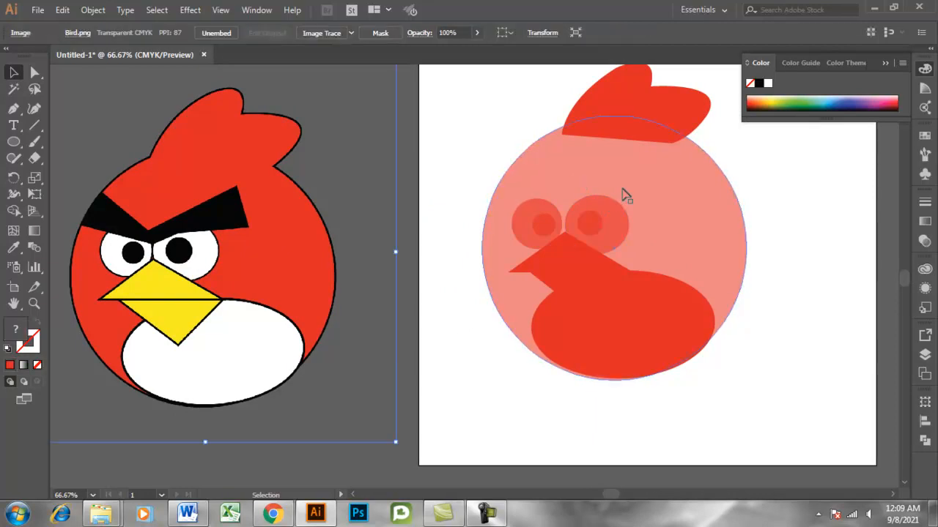
click(689, 194)
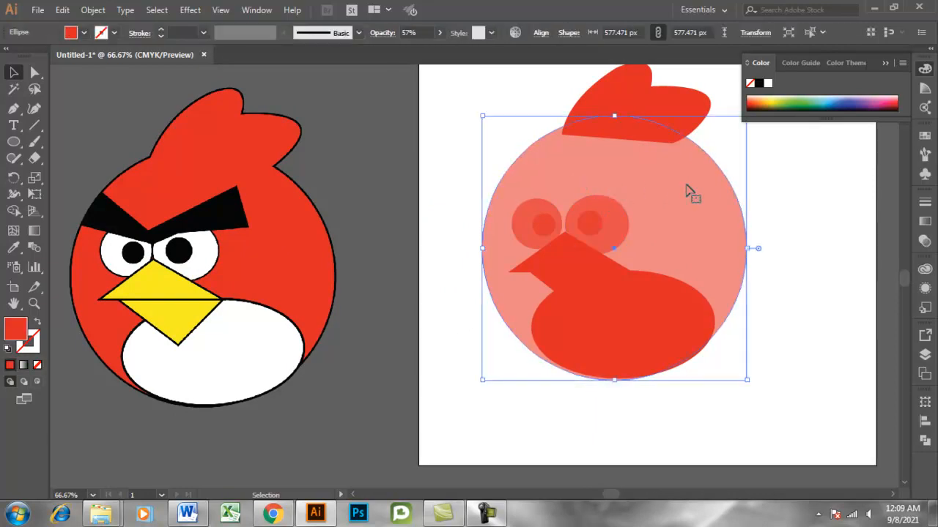
click(13, 247)
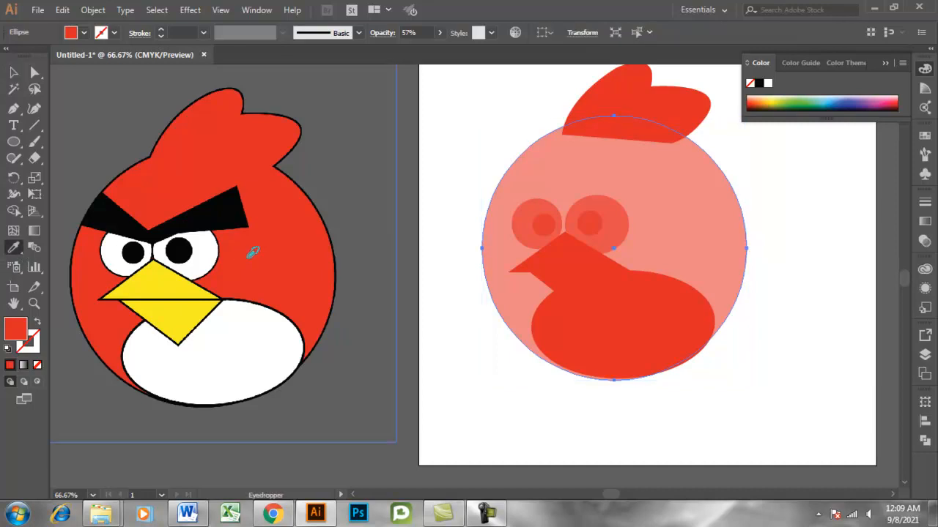
click(295, 247)
click(13, 72)
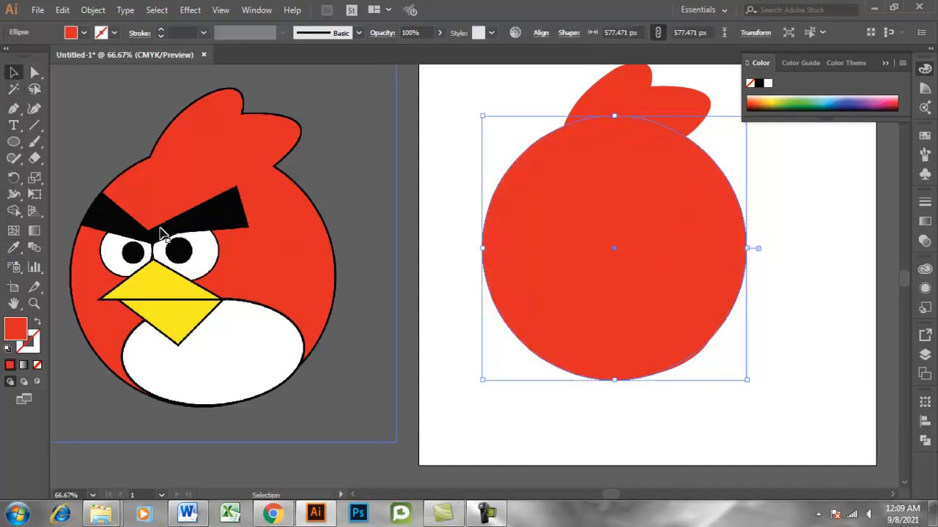
click(502, 435)
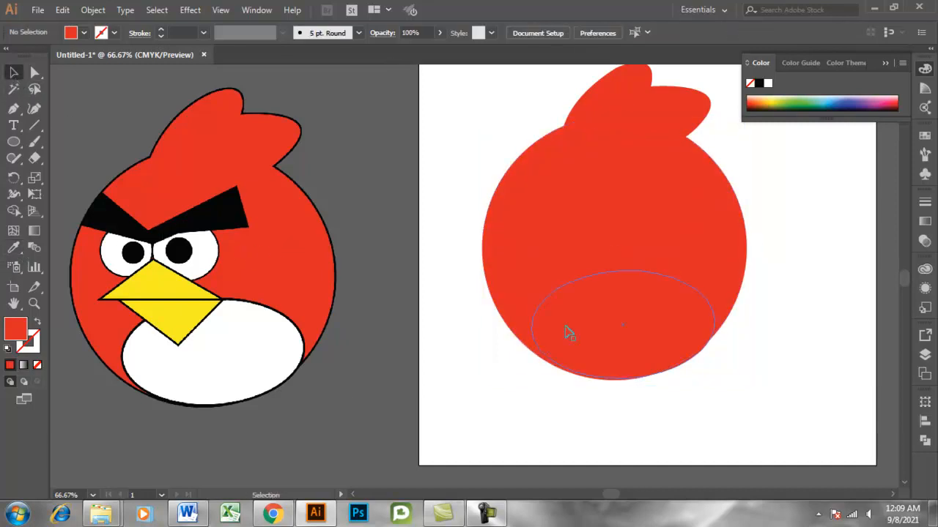
Fill the belly ellipse with the white sampled from the reference bird's belly using the Eyedropper.
click(613, 315)
click(13, 248)
click(237, 368)
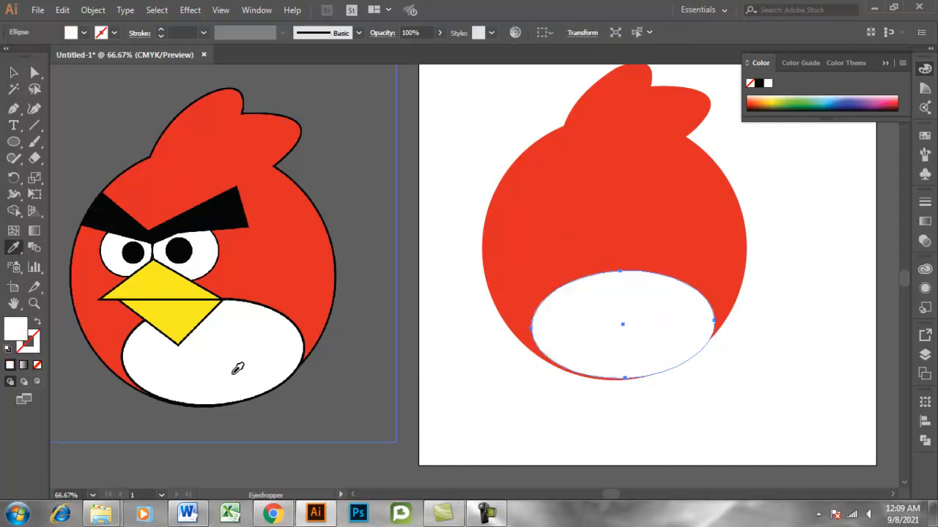
Deselect the belly, fill both beak shapes with the yellow sampled from the reference bird's beak using the Eyedropper, and deselect them.
click(14, 72)
click(452, 418)
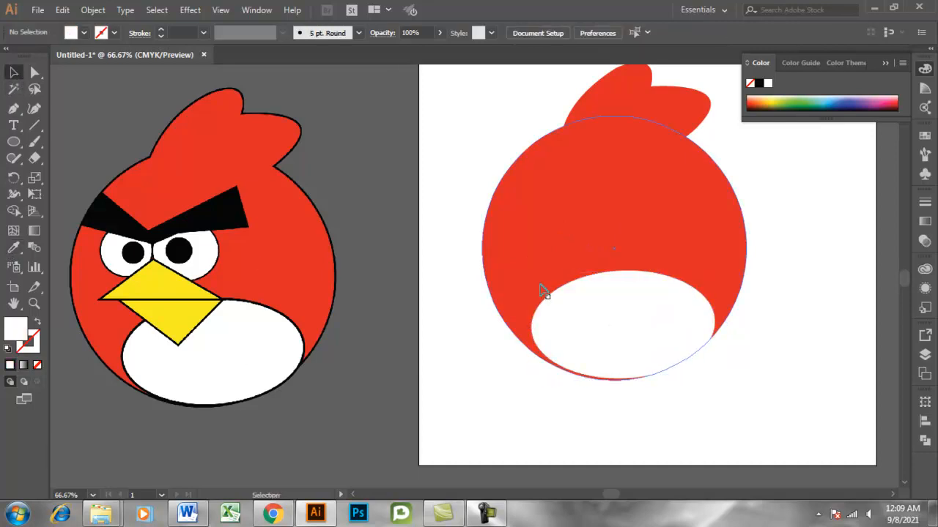
drag(570, 286, 574, 258)
click(13, 247)
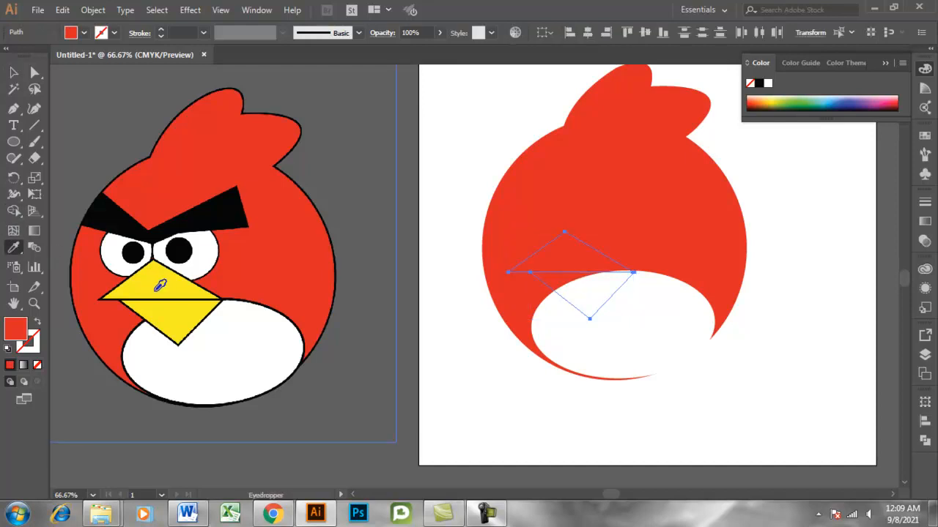
click(160, 286)
click(13, 72)
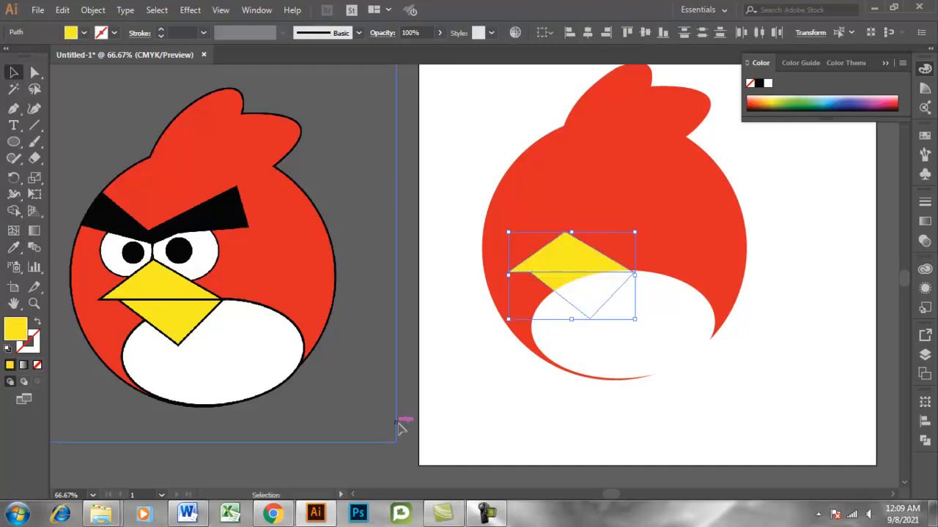
click(598, 321)
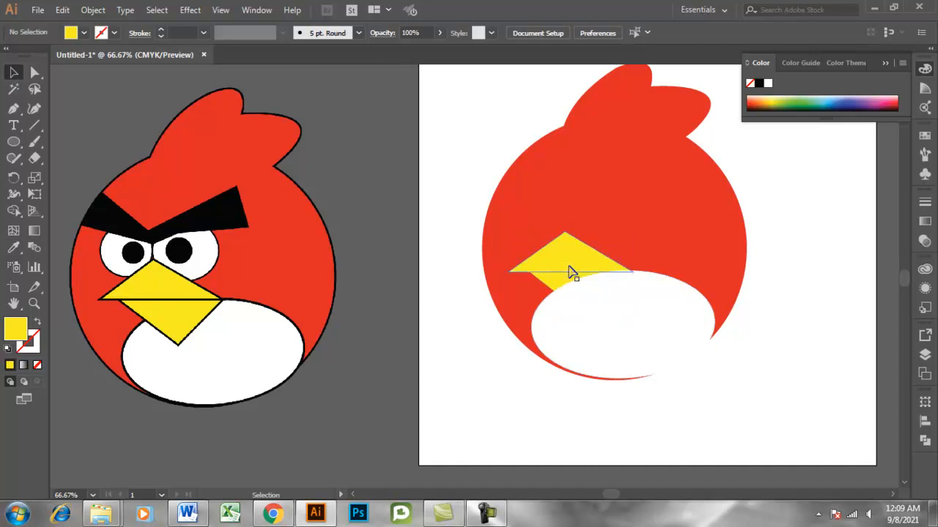
click(568, 280)
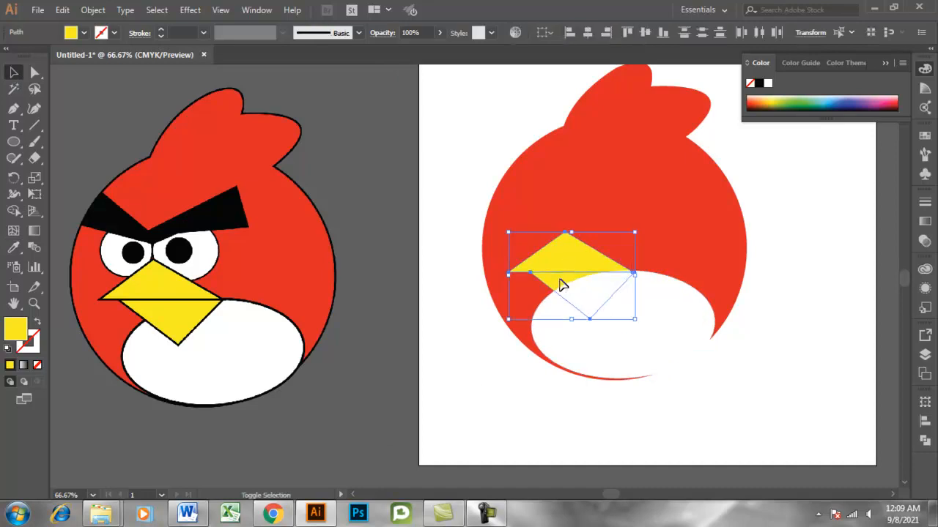
right_click(561, 285)
mouse_move(598, 217)
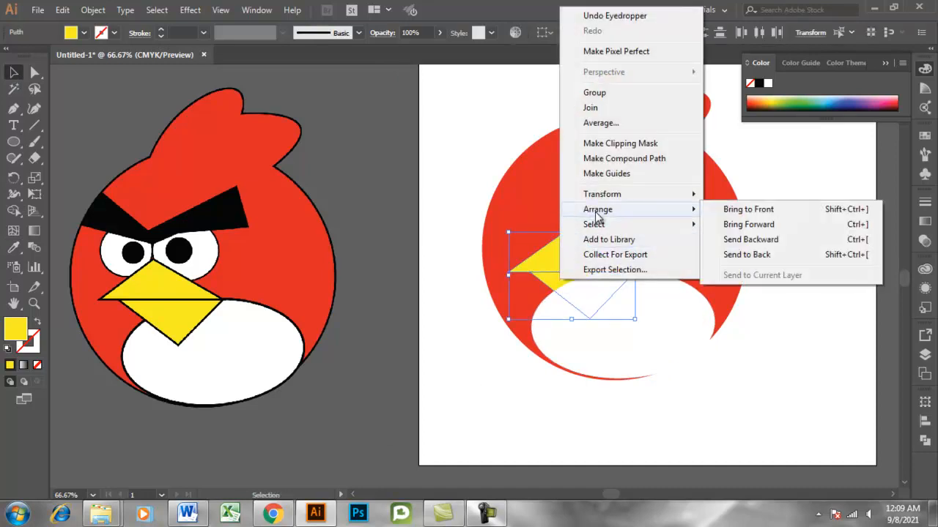
click(487, 353)
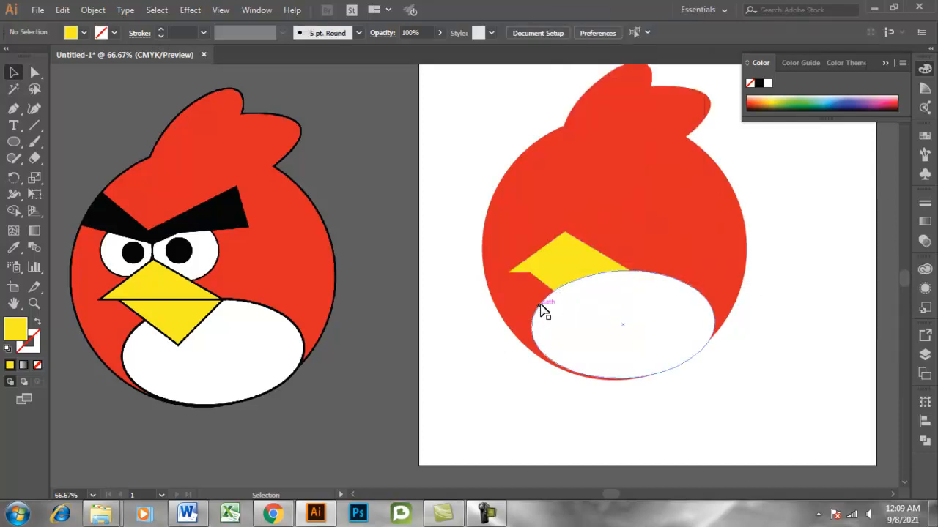
Bring the upper and lower beak shapes together to the front of the artwork and deselect them.
click(555, 285)
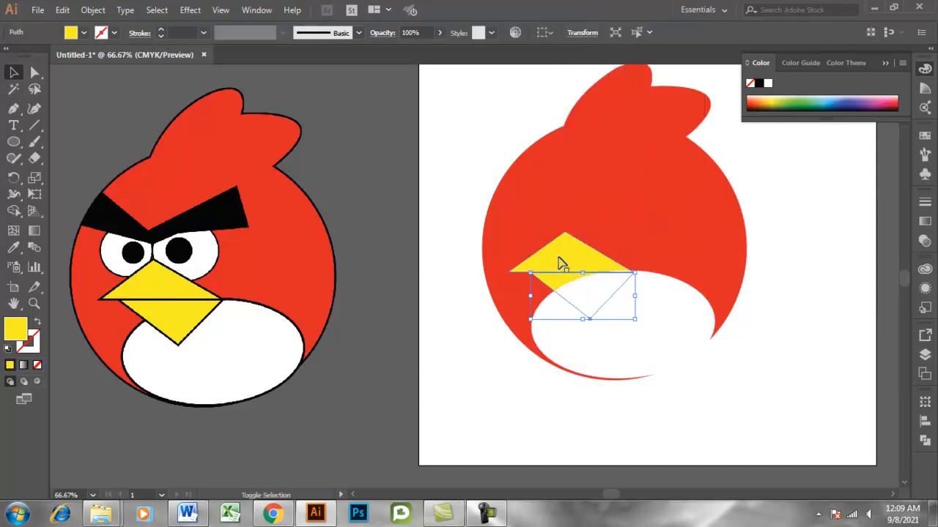
shift+click(561, 264)
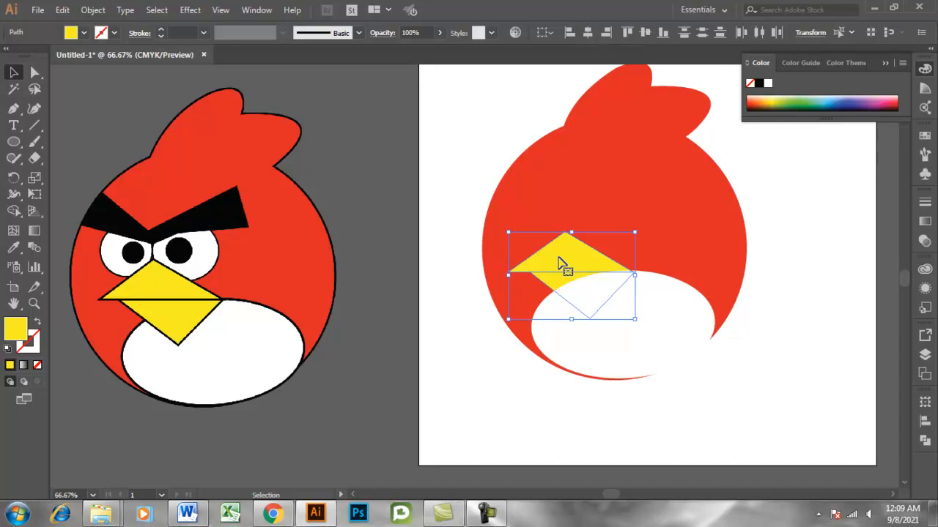
right_click(561, 264)
mouse_move(639, 416)
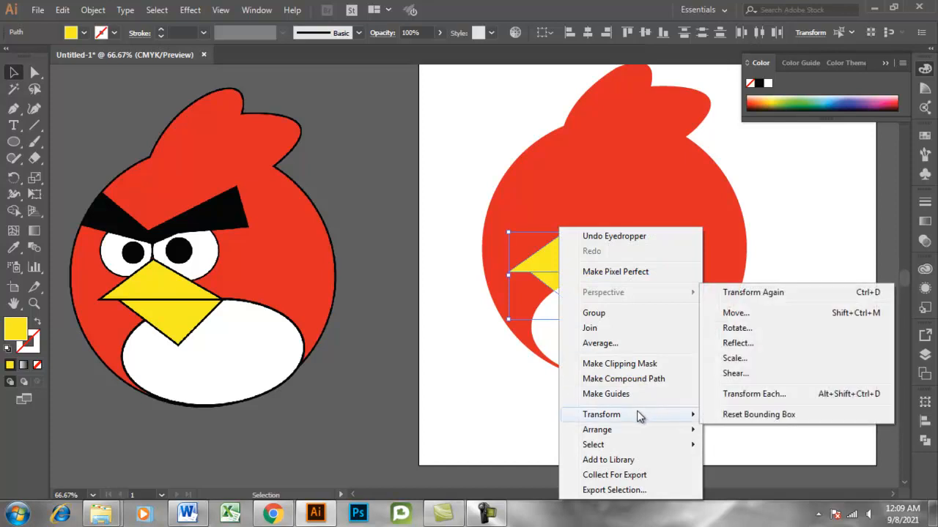
mouse_move(616, 434)
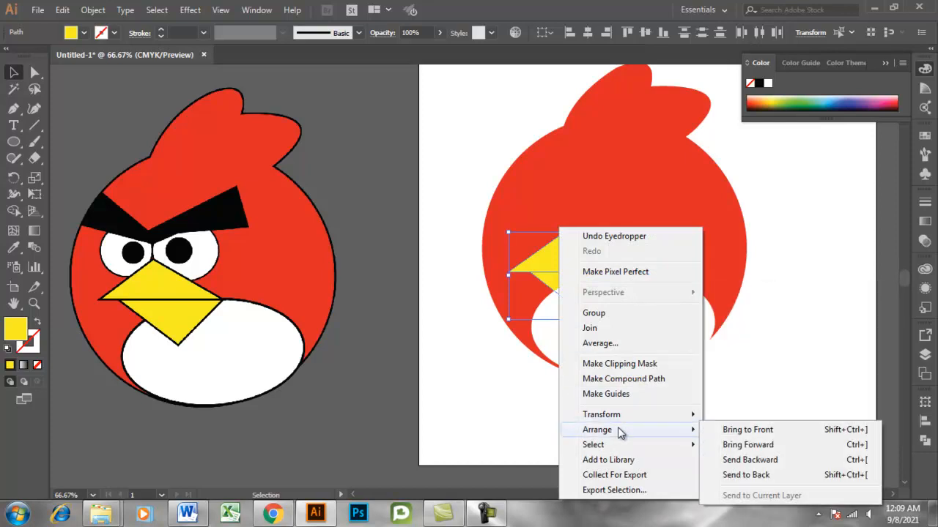
click(747, 432)
click(582, 429)
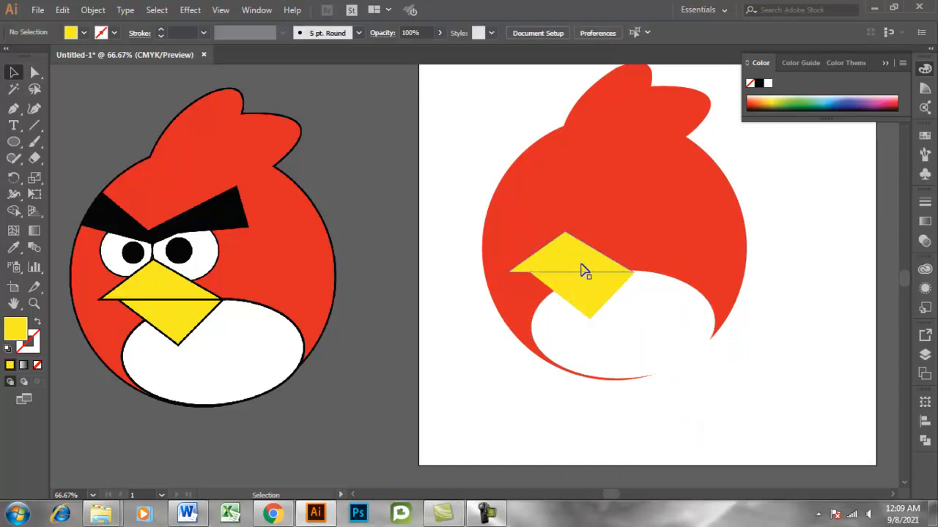
Fill the pupil circle of the larger, right eye with the black sampled from the reference bird's pupil using the Eyedropper.
click(592, 226)
click(13, 248)
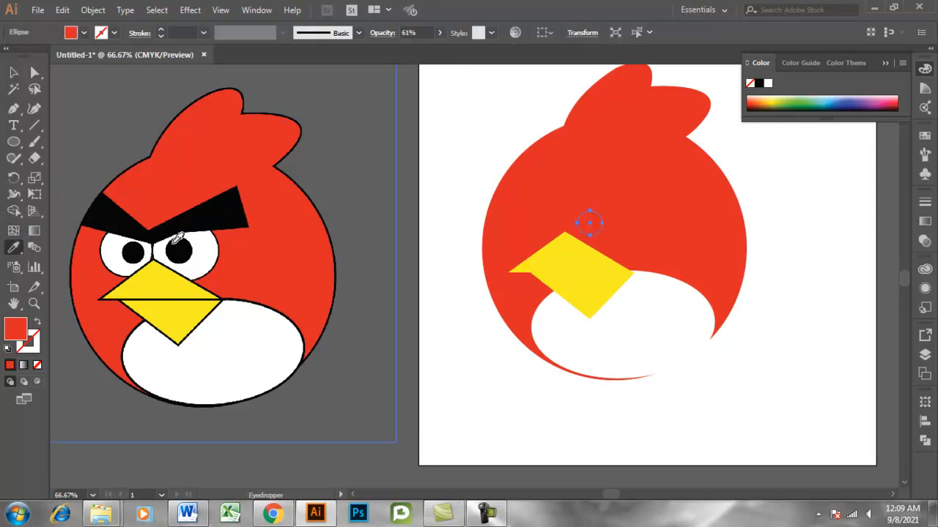
click(173, 240)
click(13, 72)
click(333, 170)
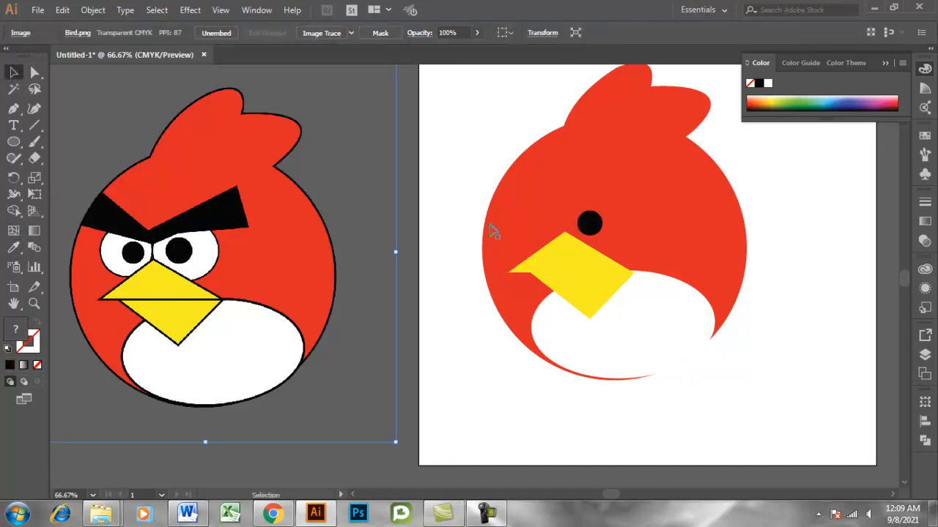
Fill the ellipse around the right pupil with the white sampled from the reference bird's eye, and deselect it.
click(601, 246)
click(12, 248)
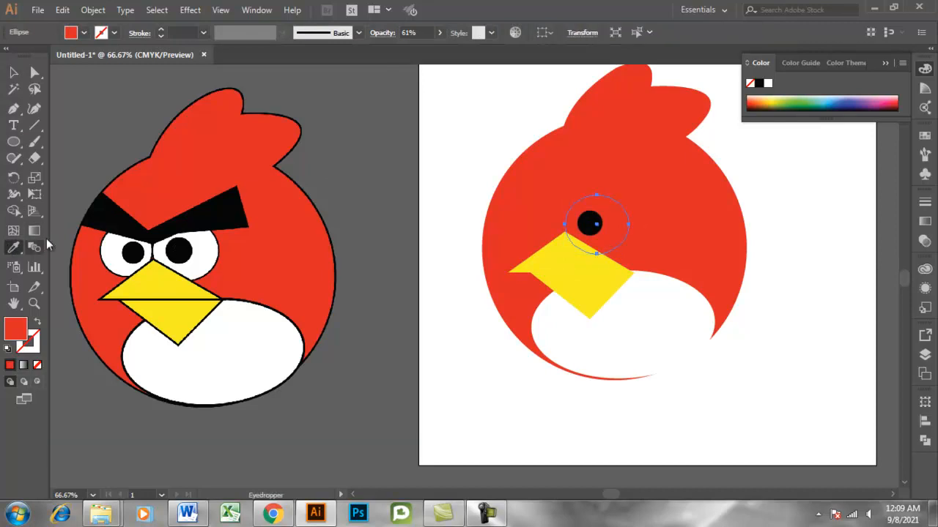
click(209, 242)
click(13, 72)
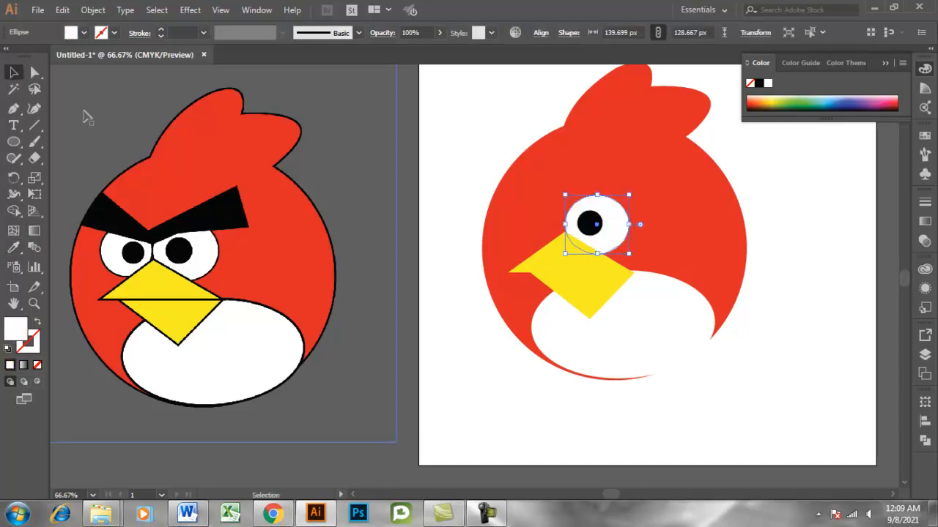
click(82, 113)
Fill the left eye's pupil circle with black sampled from the traced right pupil using the Eyedropper.
click(540, 231)
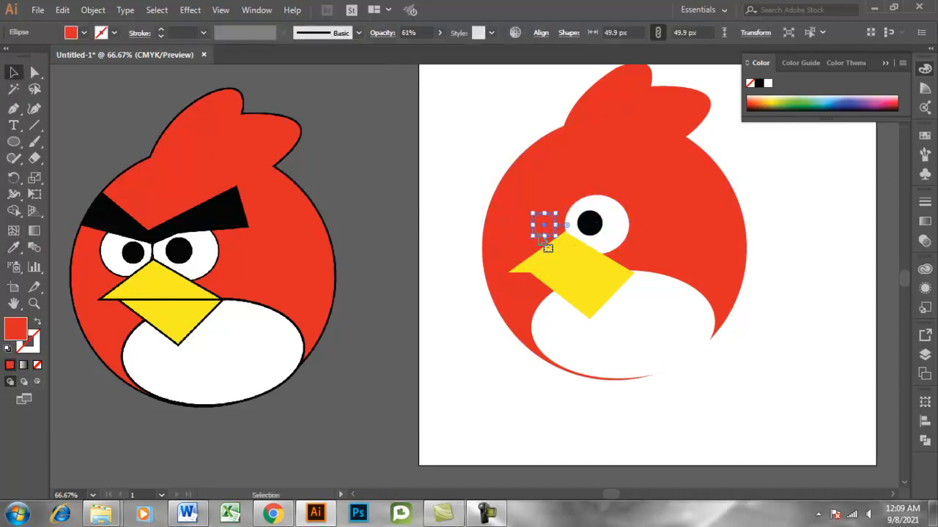
click(11, 249)
click(590, 224)
click(13, 71)
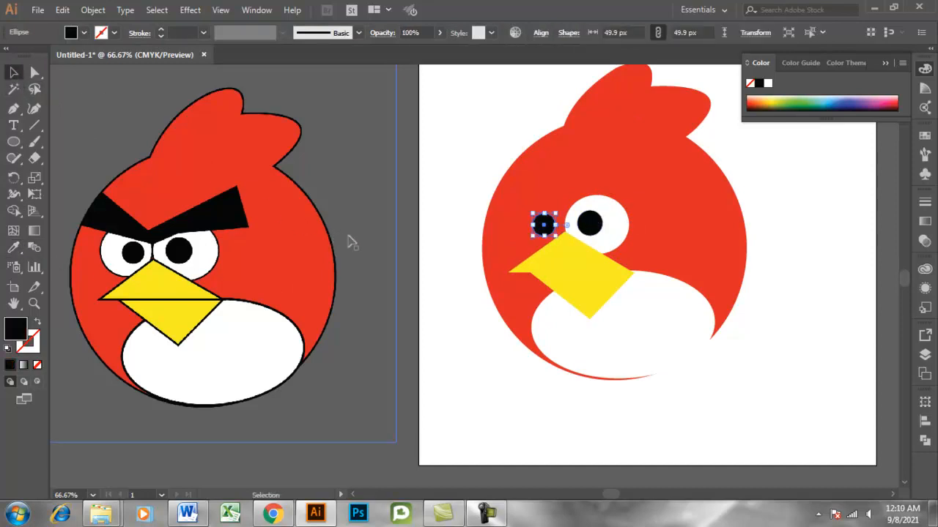
click(389, 252)
Fill the circle around the left pupil with the white sampled from the reference bird's belly using the Eyedropper.
click(530, 241)
click(13, 249)
click(262, 364)
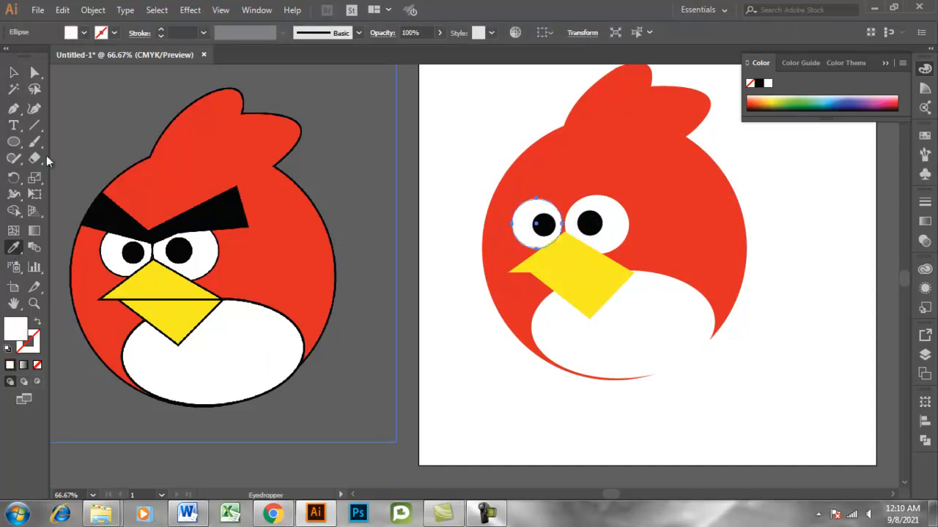
click(12, 71)
click(396, 326)
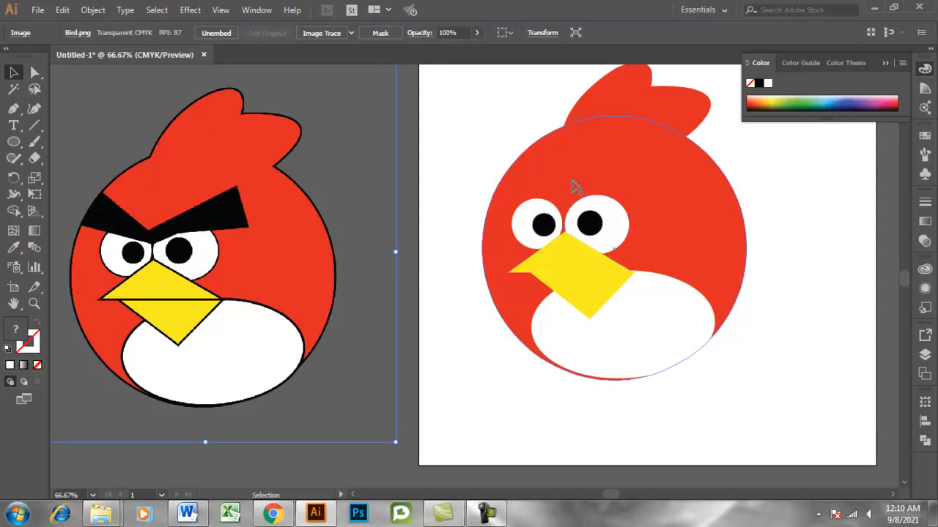
Fill the eyebrow shape with the black sampled from the reference bird's eyebrows using the Eyedropper, and deselect it.
click(593, 211)
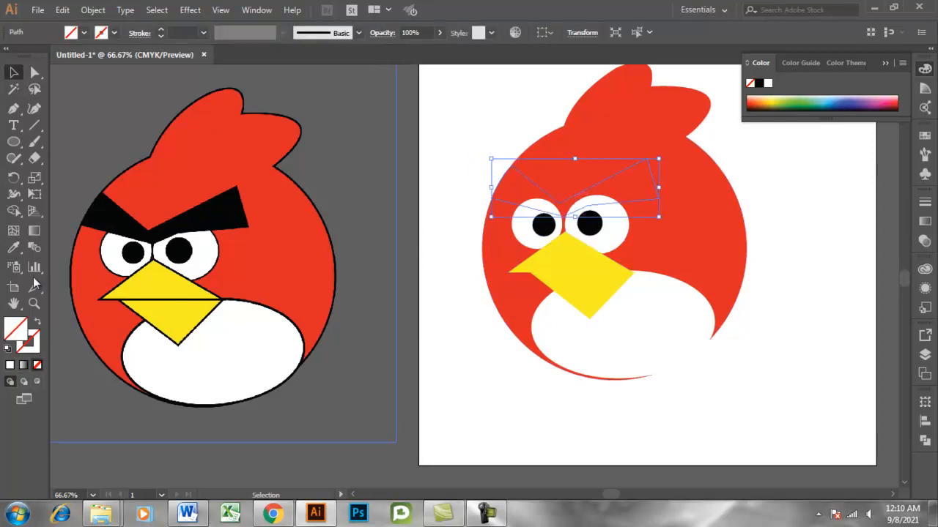
click(12, 249)
click(199, 218)
click(13, 72)
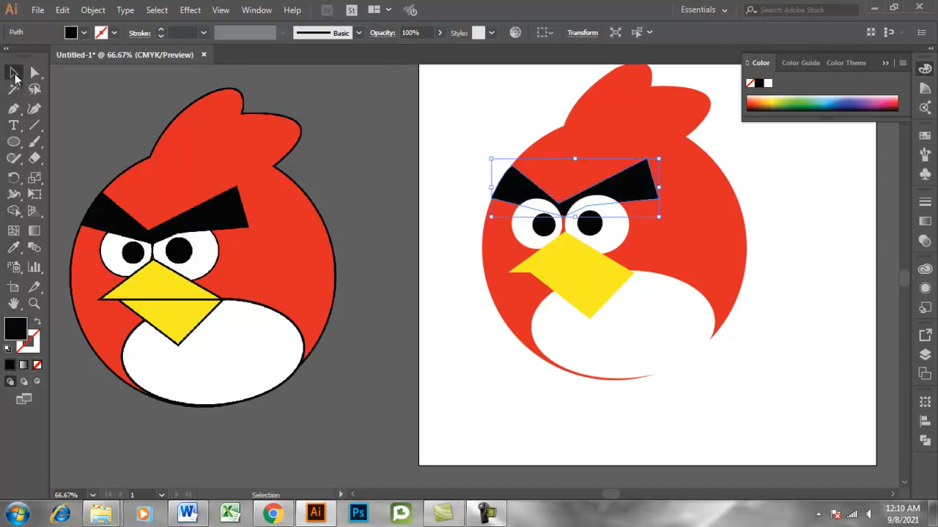
click(795, 293)
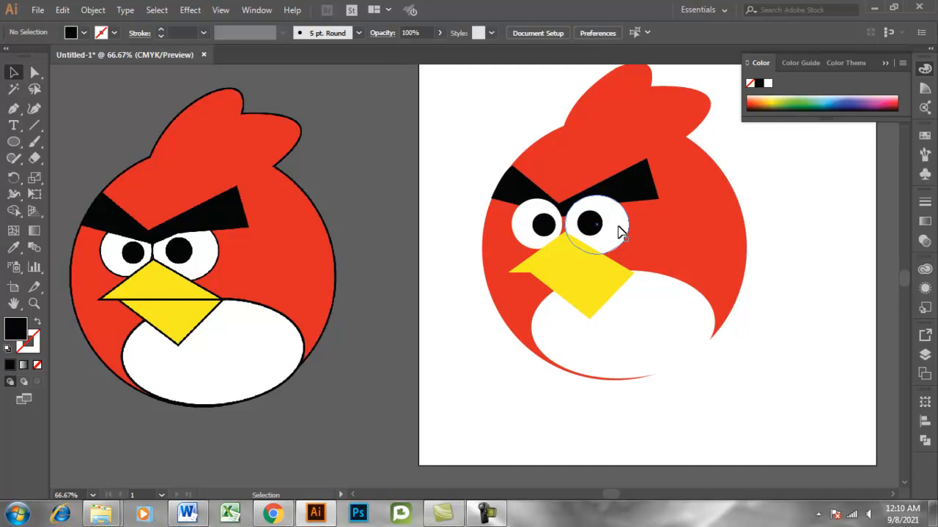
Bring the black eyebrow shape to the front of the artwork and deselect it.
right_click(638, 189)
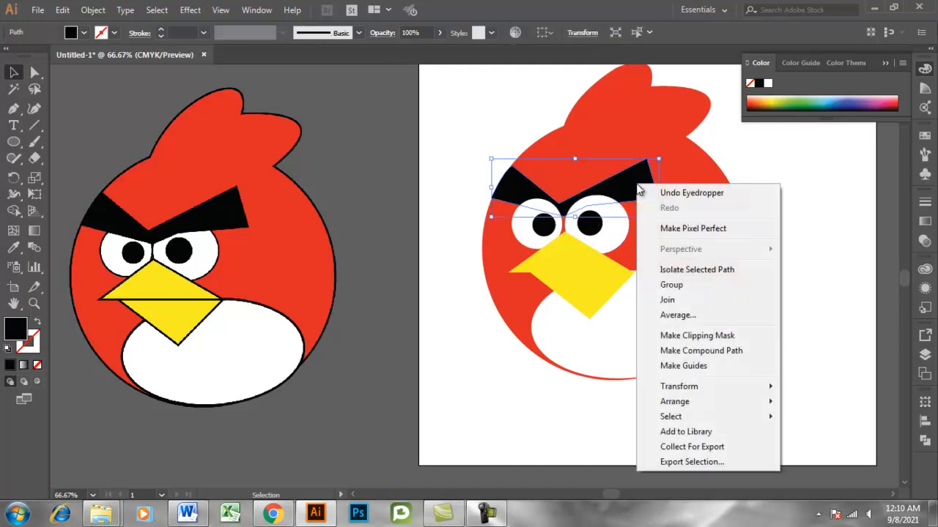
mouse_move(652, 402)
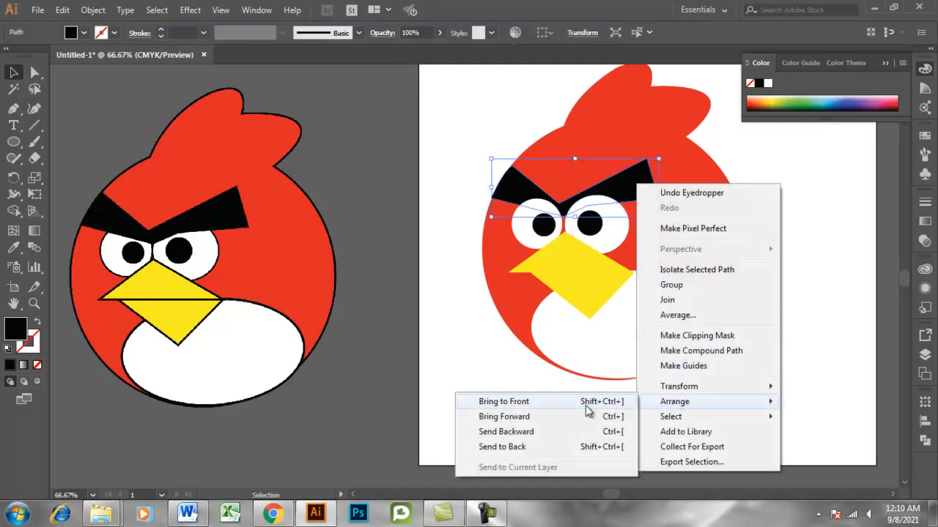
click(585, 406)
click(808, 347)
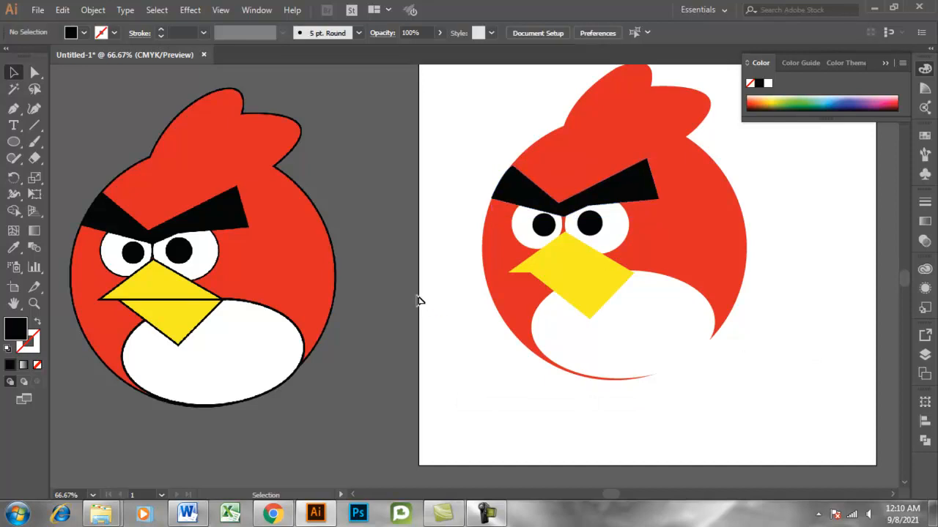
Give the white ellipse of the larger, right eye a 4 pt black stroke.
click(603, 246)
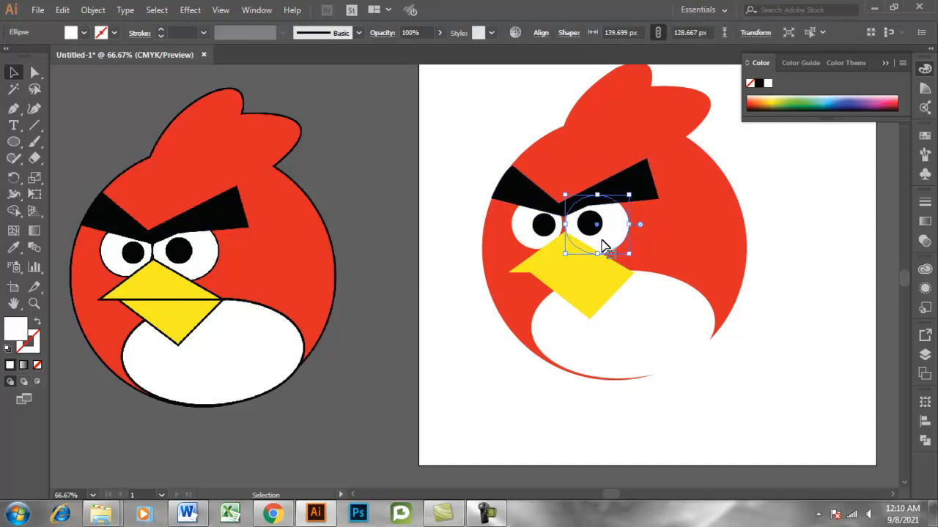
click(164, 30)
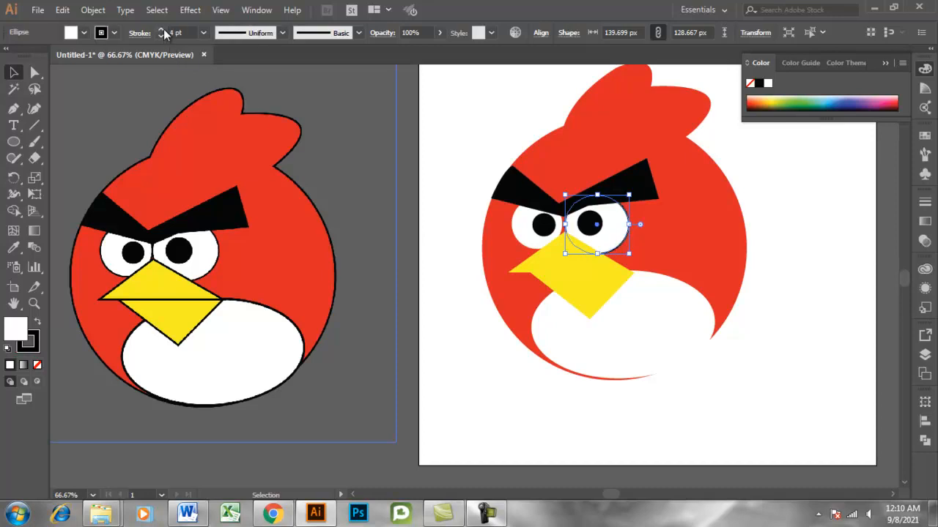
click(322, 169)
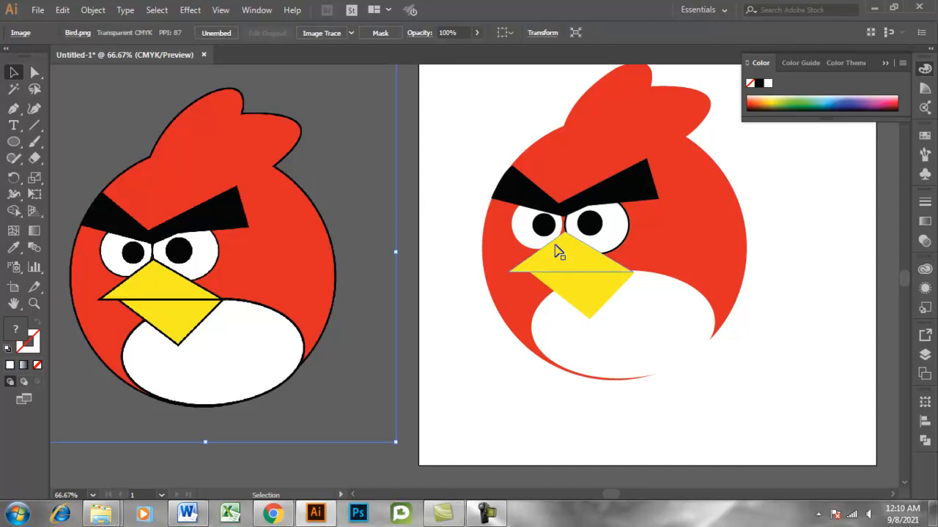
Add a thin black stroke around the white circle of the smaller, left eye.
click(606, 253)
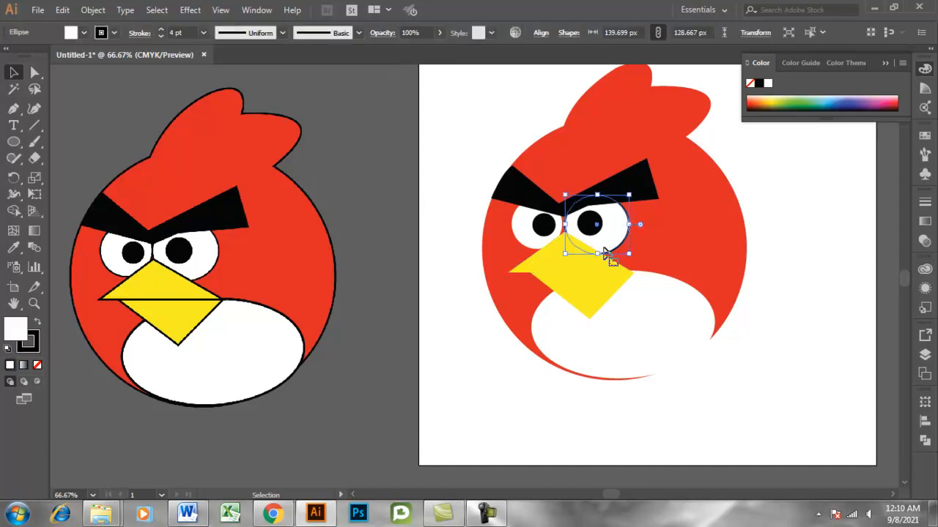
click(535, 247)
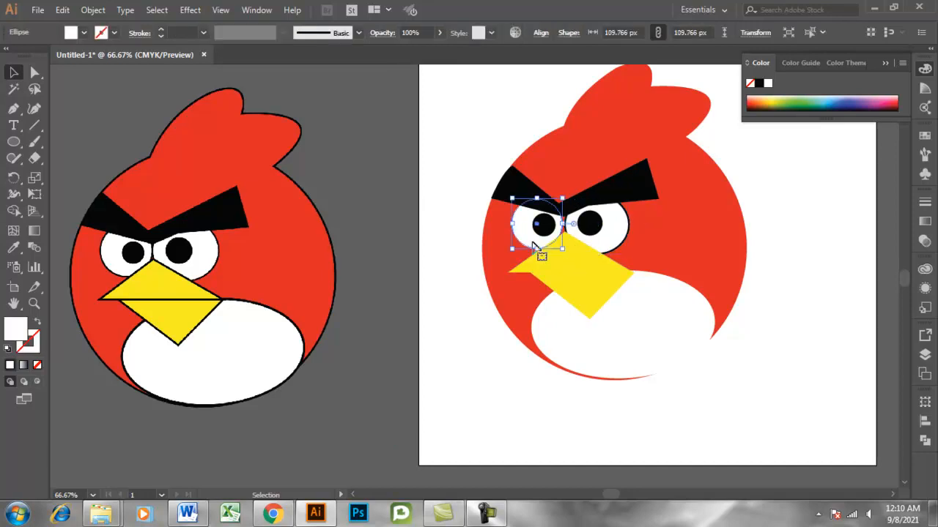
click(162, 30)
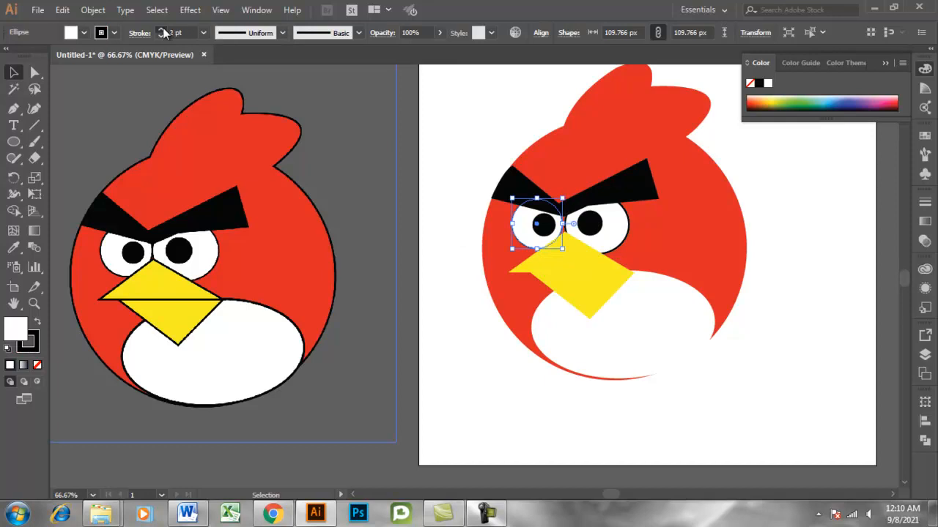
click(348, 120)
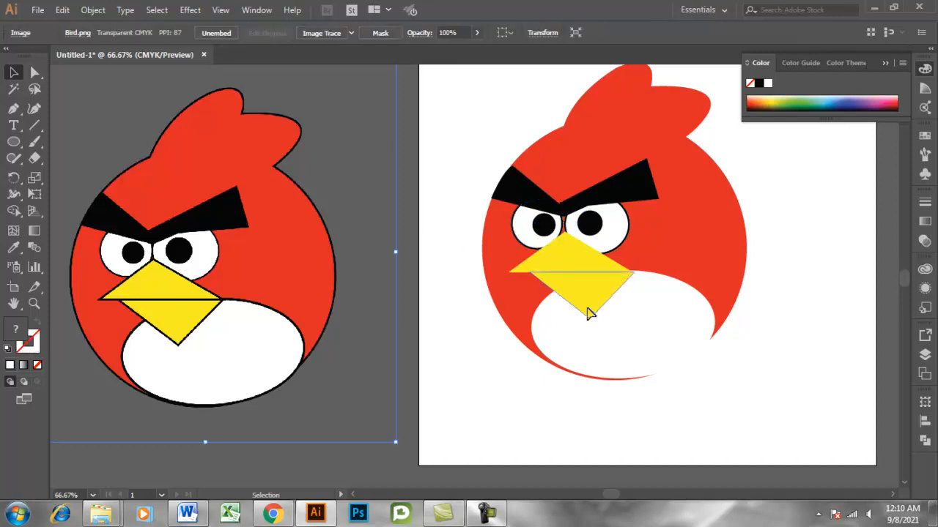
Give both yellow beak shapes a 4 pt black stroke and deselect them.
click(588, 314)
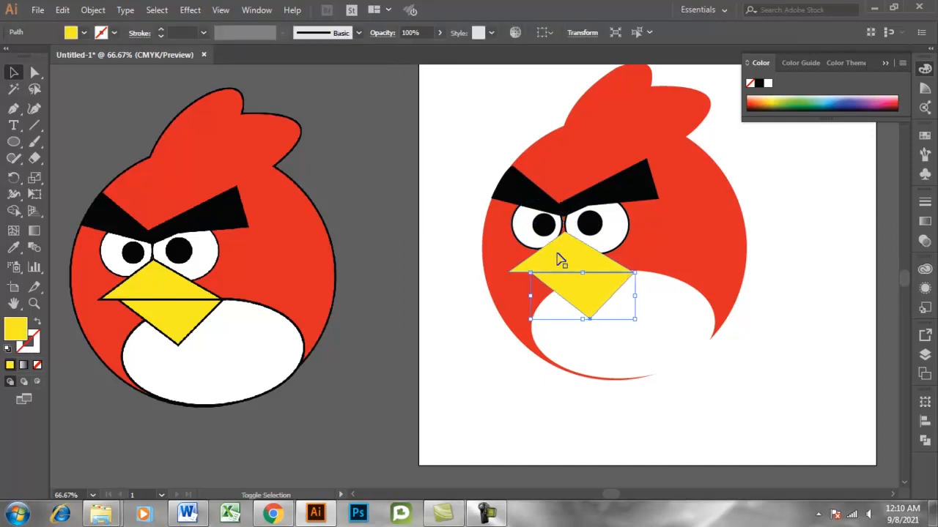
click(163, 30)
click(163, 29)
click(163, 29)
click(163, 29)
click(421, 164)
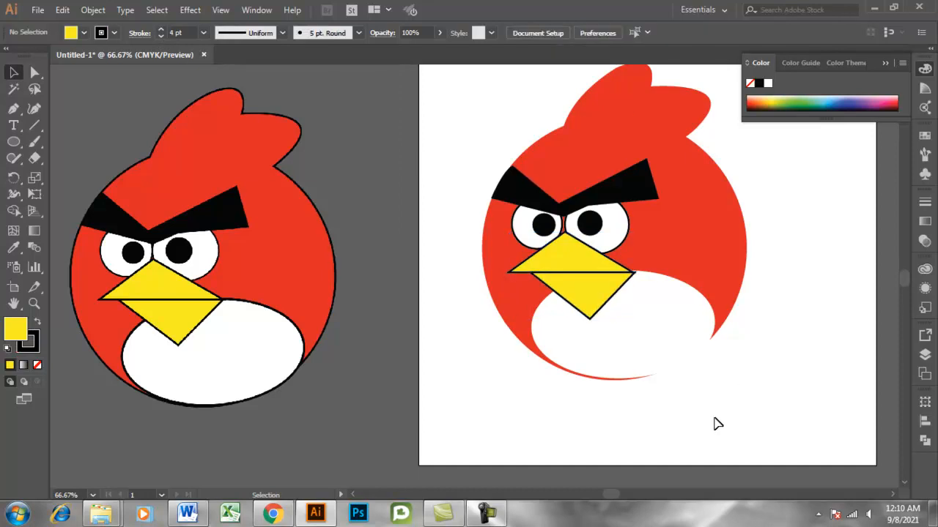
Give the white belly ellipse a 4 pt black stroke and deselect it.
click(624, 366)
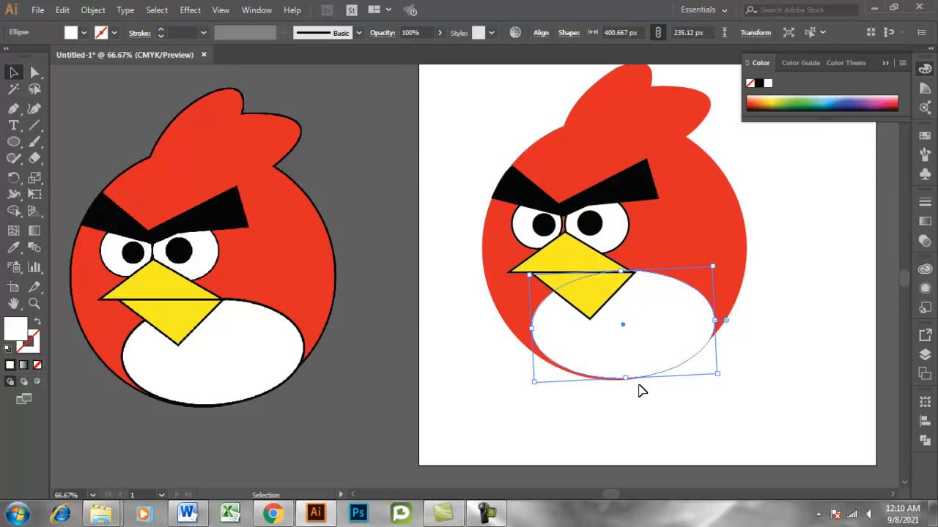
click(161, 30)
click(161, 30)
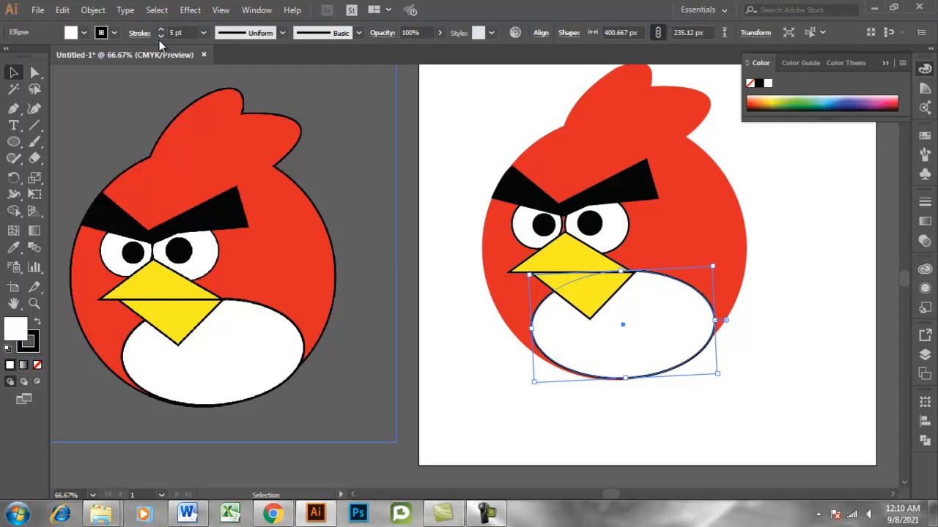
click(343, 170)
click(773, 379)
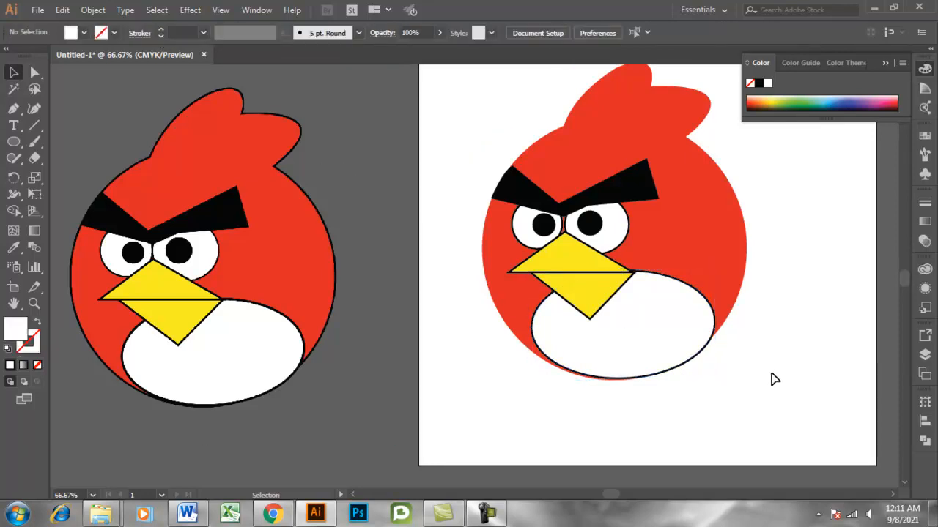
Group all the traced bird shapes and move the group slightly to the right on the artboard.
scroll(774, 379, up, 1)
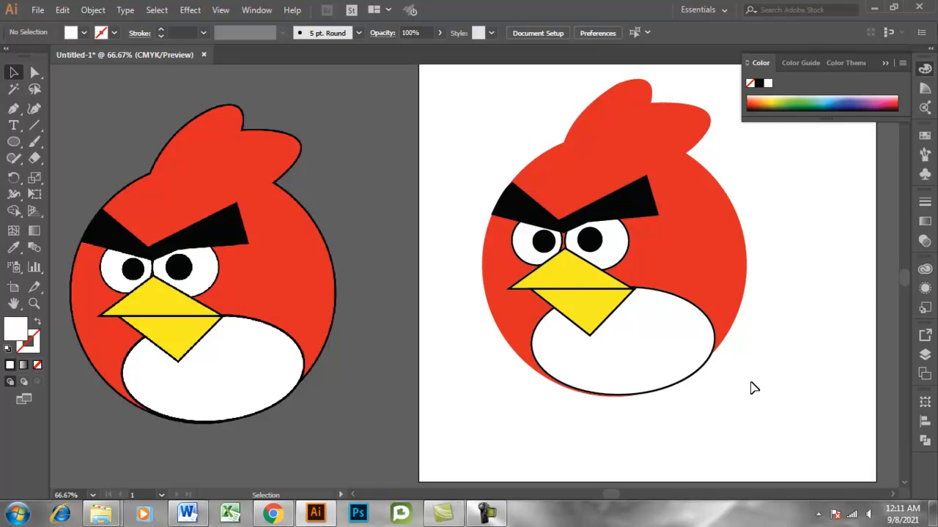
scroll(755, 394, down, 1)
scroll(715, 437, up, 2)
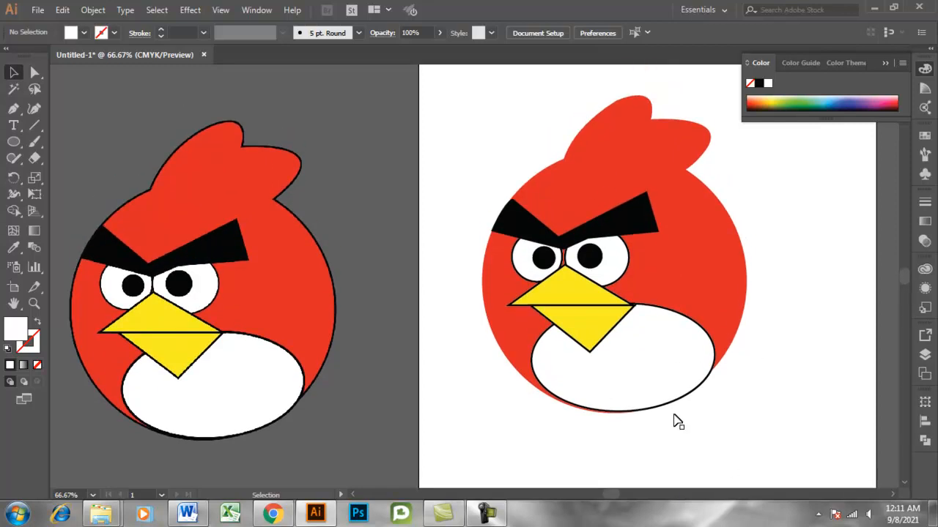
drag(466, 92, 778, 450)
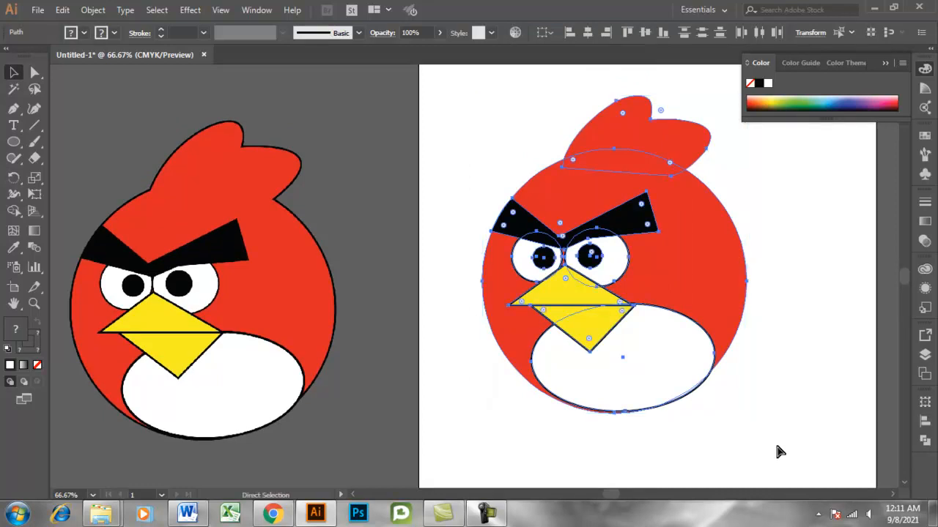
key(ctrl+g)
click(780, 452)
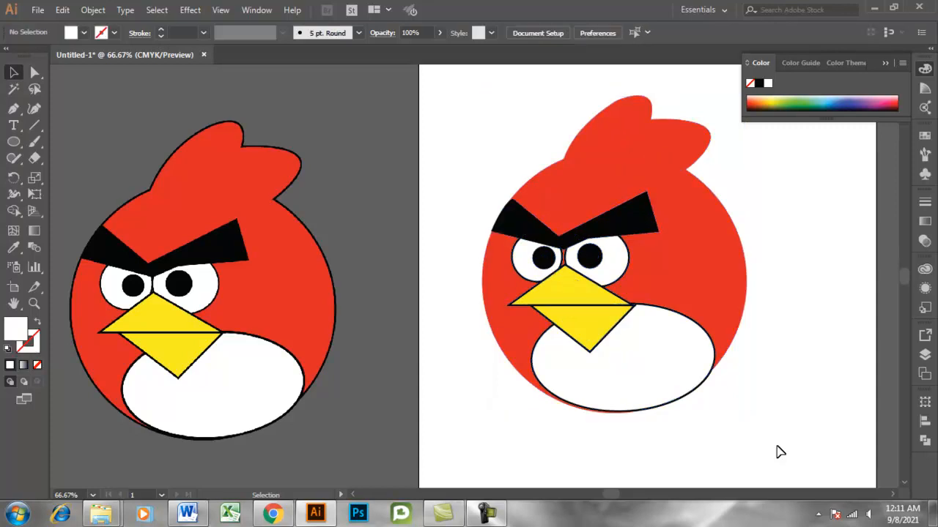
drag(589, 268, 646, 272)
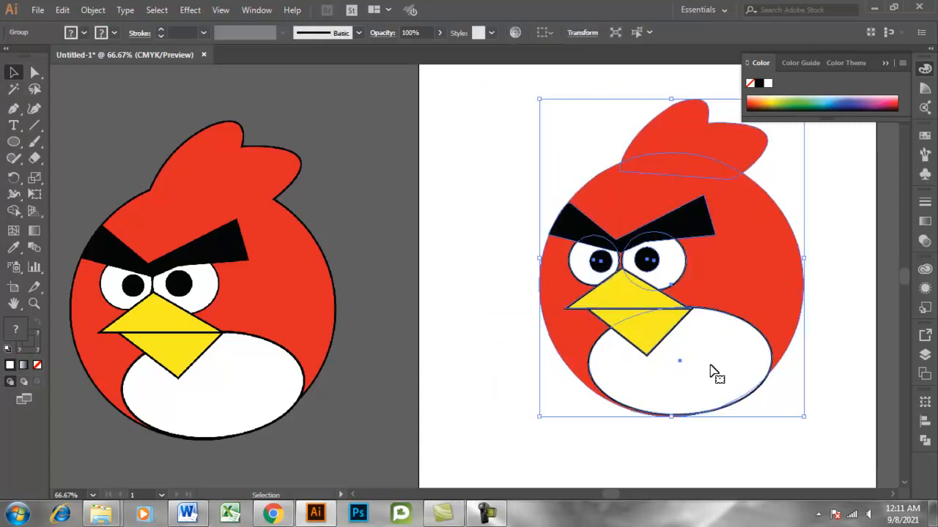
click(835, 422)
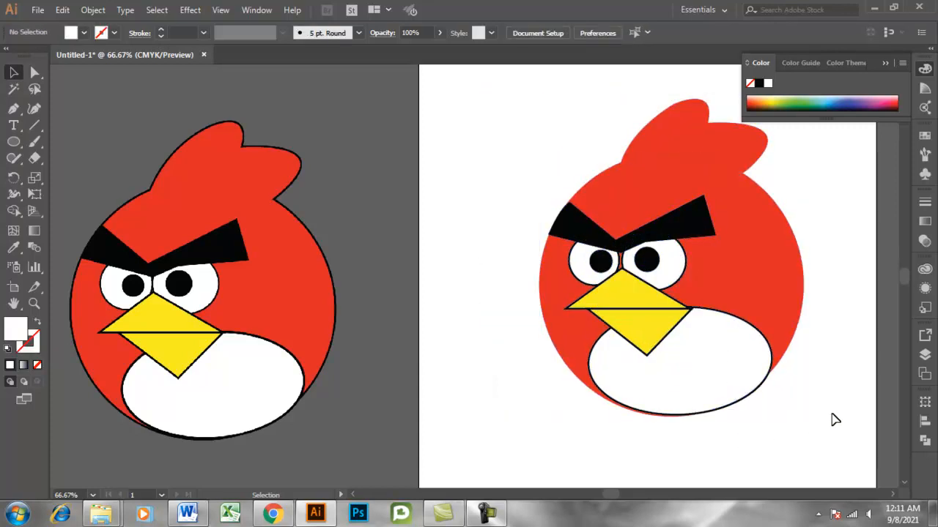
Ungroup the traced bird artwork into its separate shapes and deselect them.
right_click(782, 339)
click(821, 224)
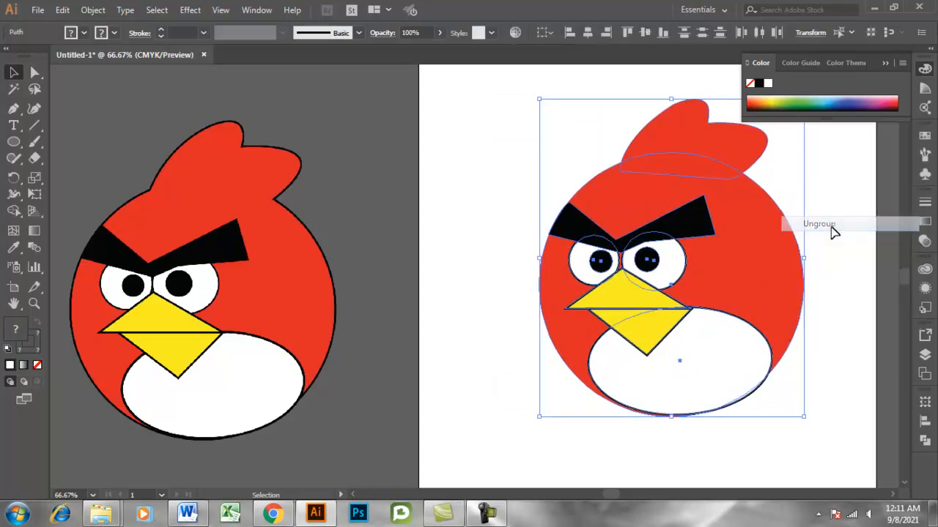
click(831, 242)
click(780, 251)
click(821, 283)
Merge the red head tuft and the red body circle into one shape with the Shape Builder tool.
click(781, 273)
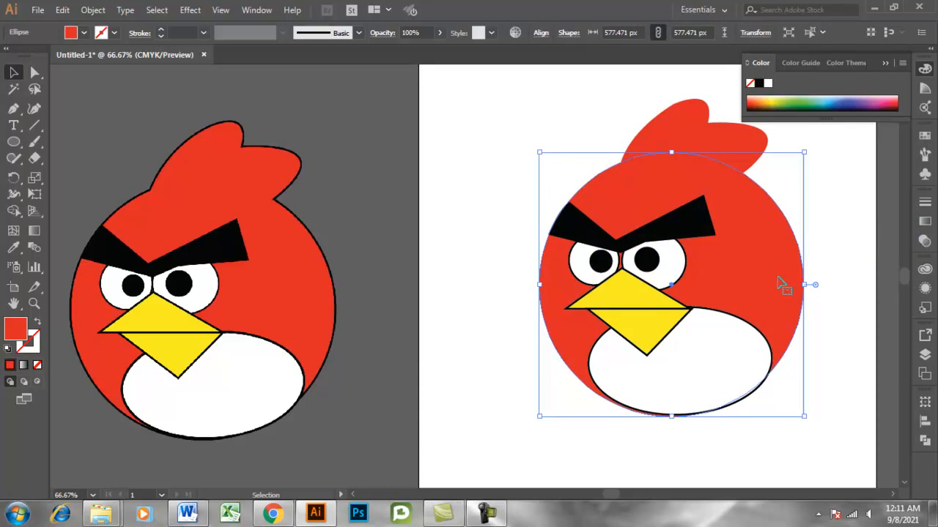
shift+click(693, 140)
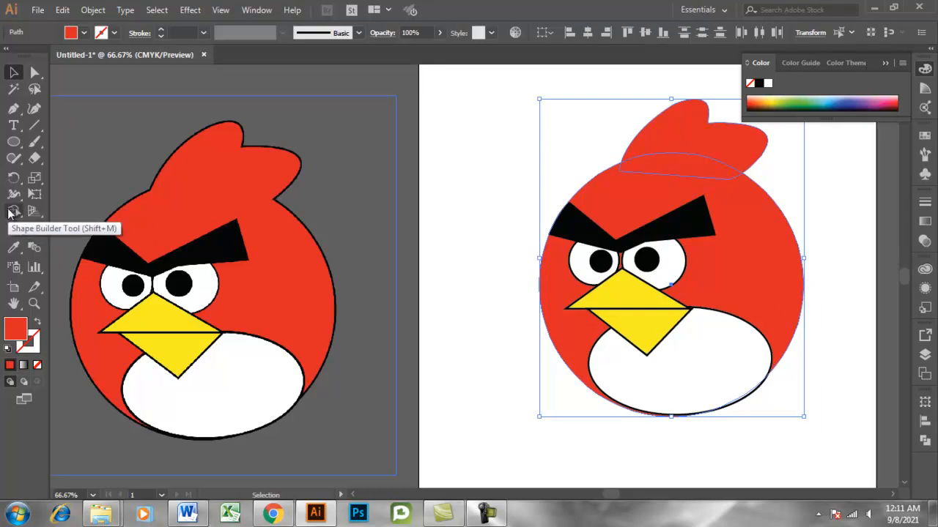
click(841, 307)
click(735, 260)
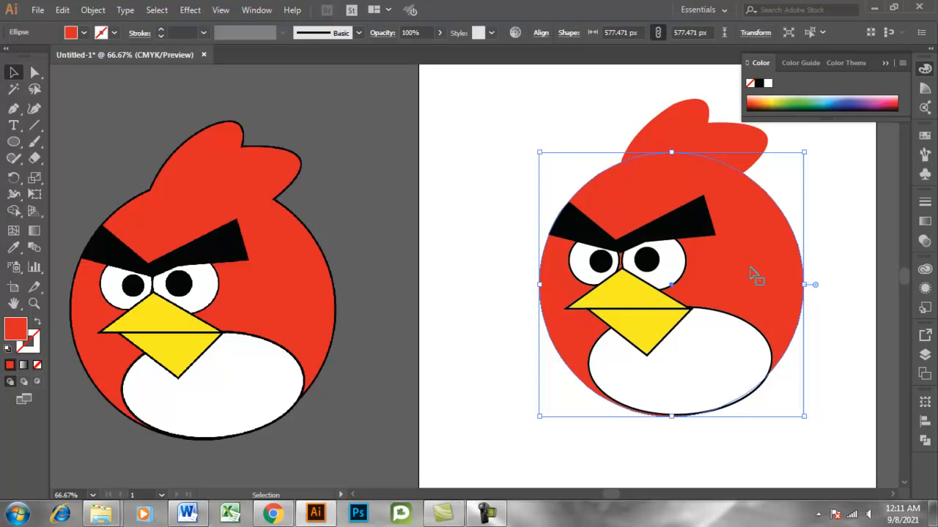
shift+click(694, 147)
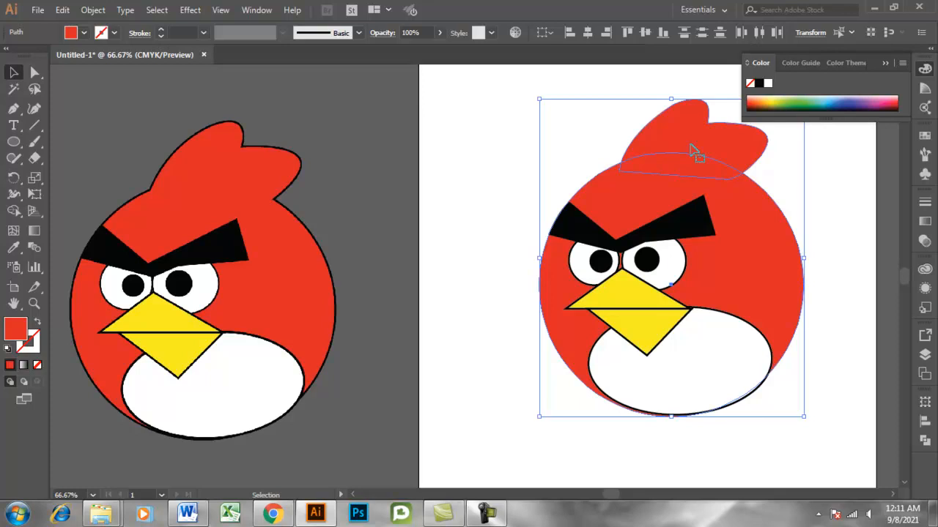
click(9, 211)
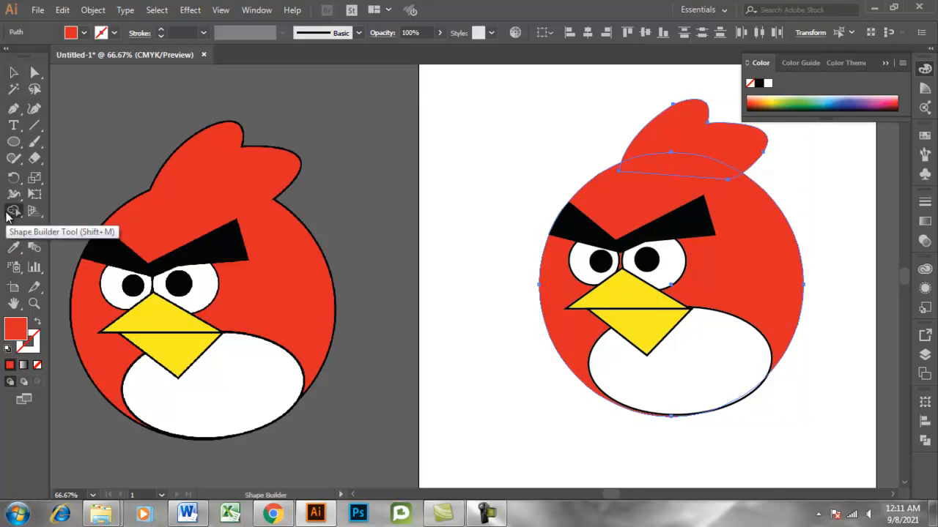
drag(680, 137, 657, 189)
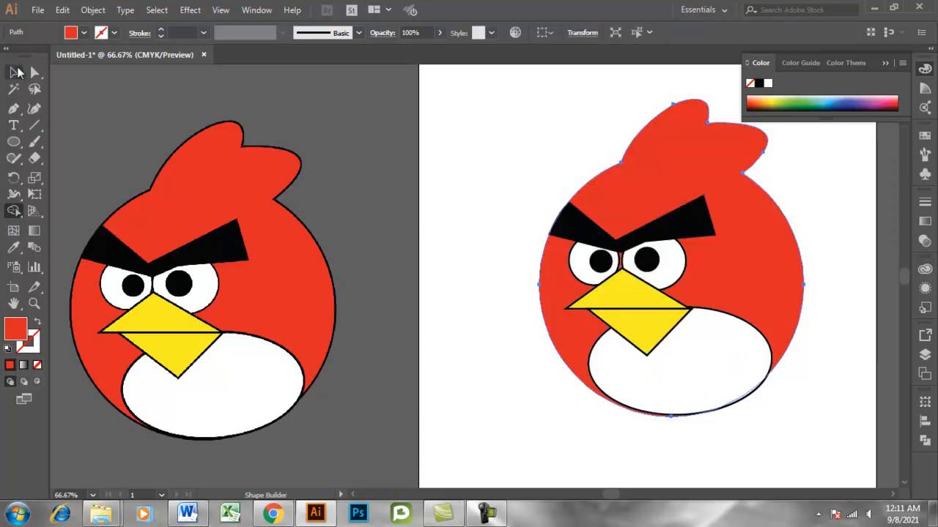
click(13, 72)
click(383, 198)
Add a black stroke around the merged red body and tuft shape.
click(739, 266)
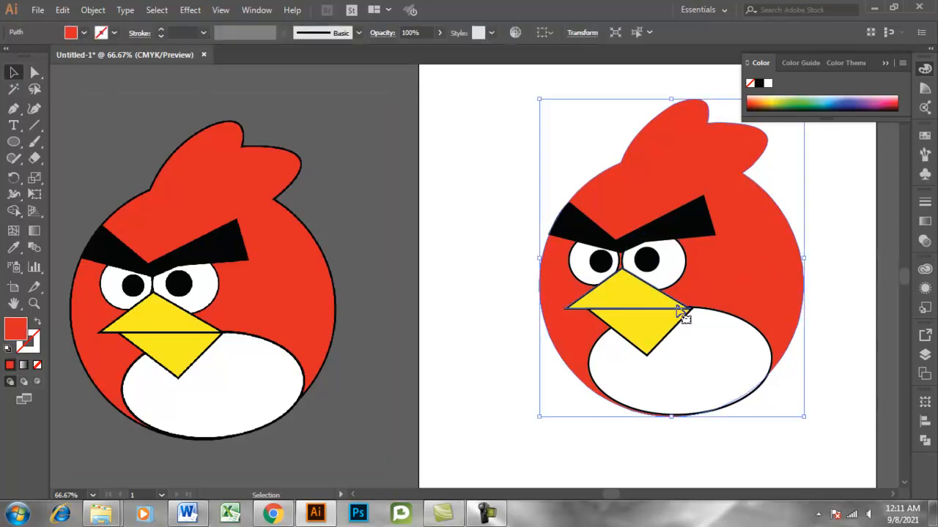
click(161, 30)
click(161, 29)
click(160, 29)
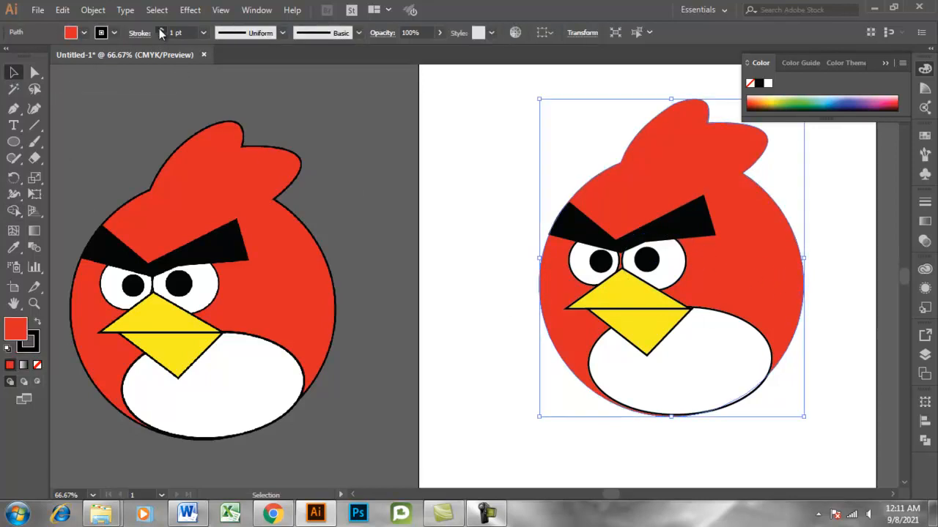
click(160, 30)
click(387, 199)
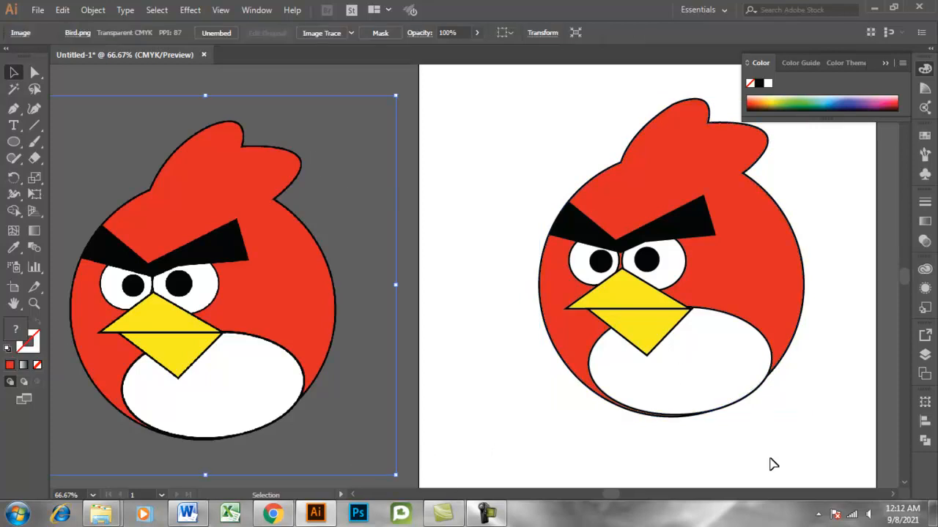
Rotate the white belly ellipse slightly counterclockwise and nudge it to line up with the body's lower edge.
key(ctrl+minus)
key(ctrl+plus)
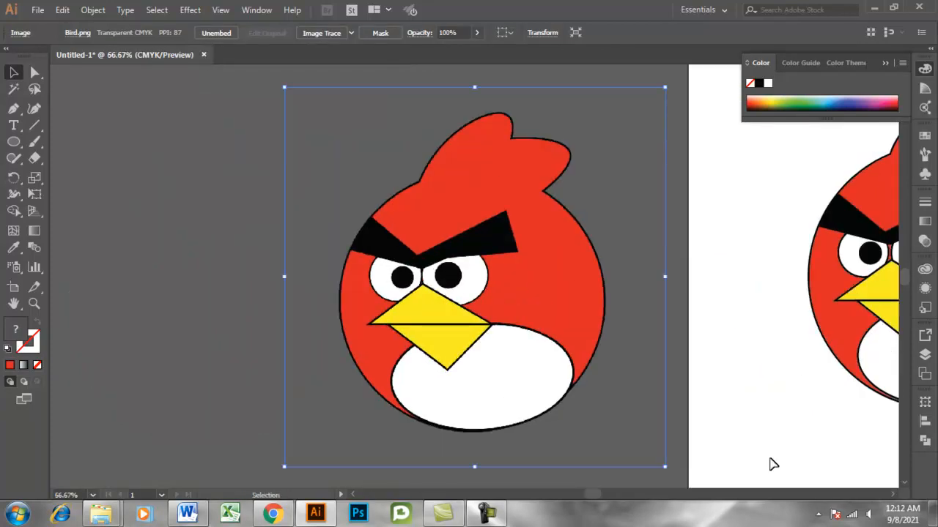
drag(607, 495, 620, 498)
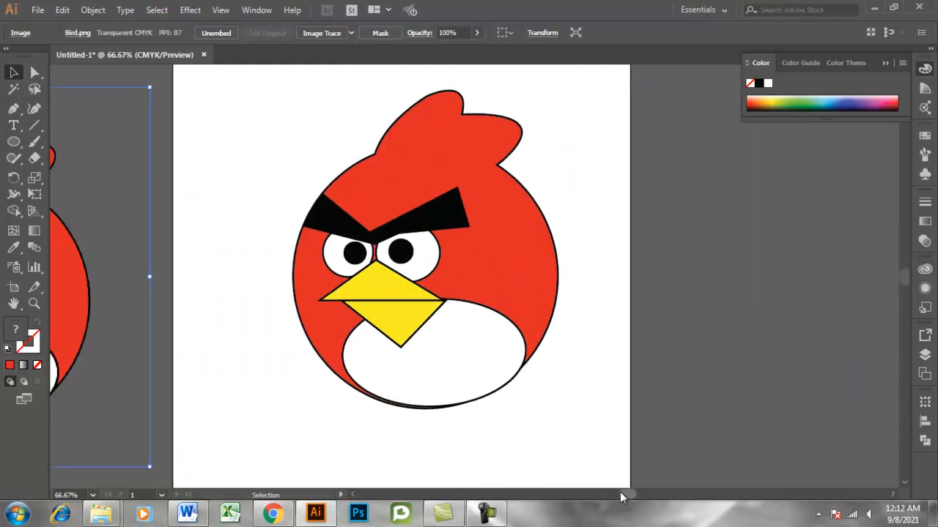
scroll(557, 439, down, 2)
scroll(589, 411, up, 3)
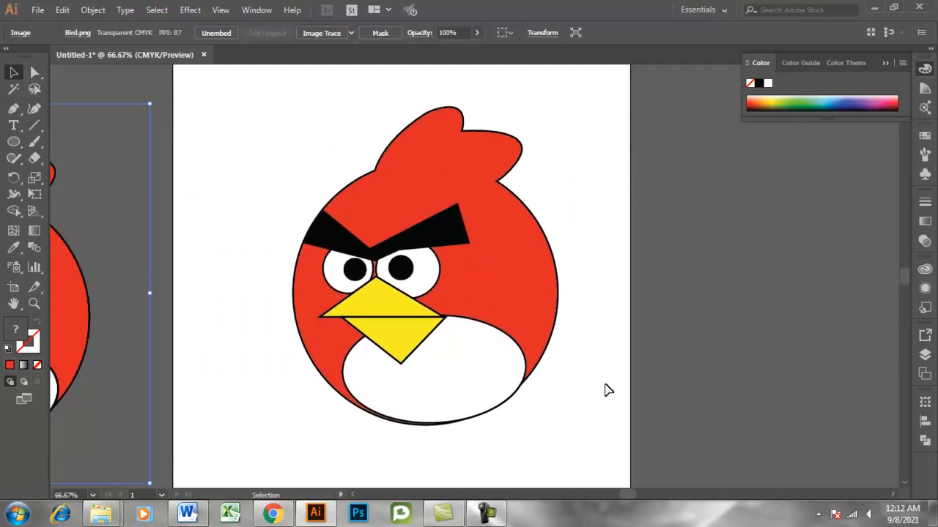
click(471, 409)
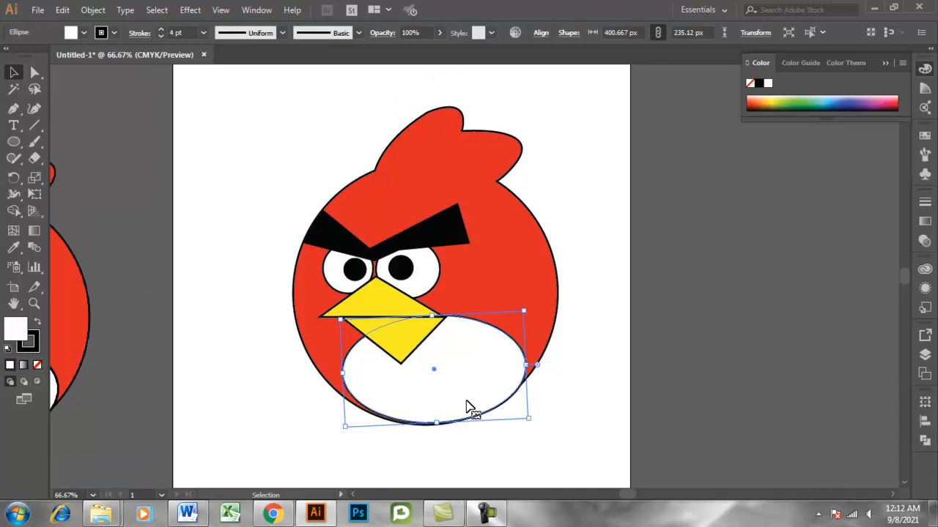
drag(532, 426, 538, 419)
click(532, 453)
click(459, 401)
key(Down)
key(Down)
key(Down)
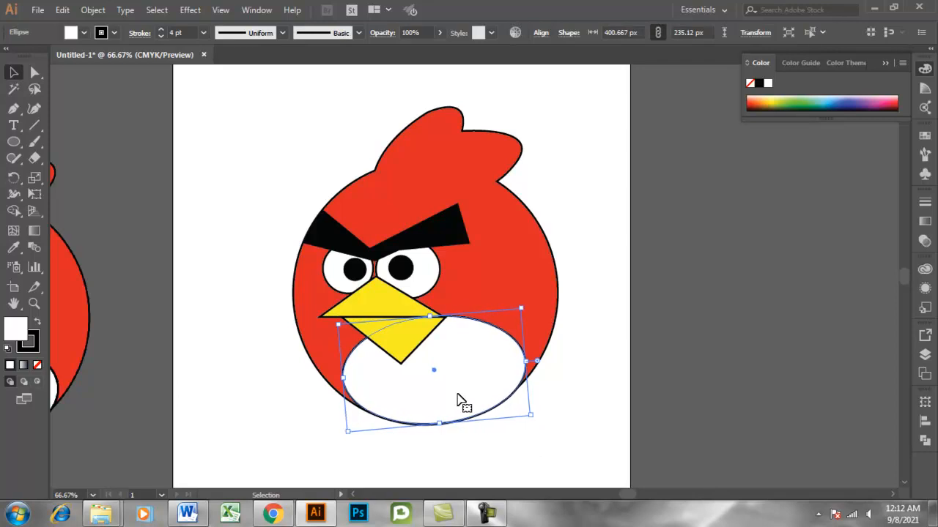
click(558, 454)
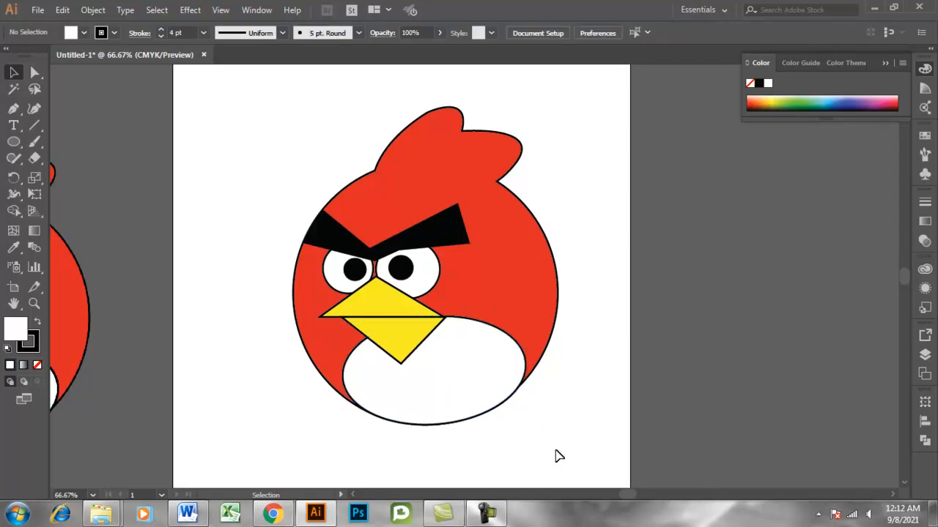
click(491, 386)
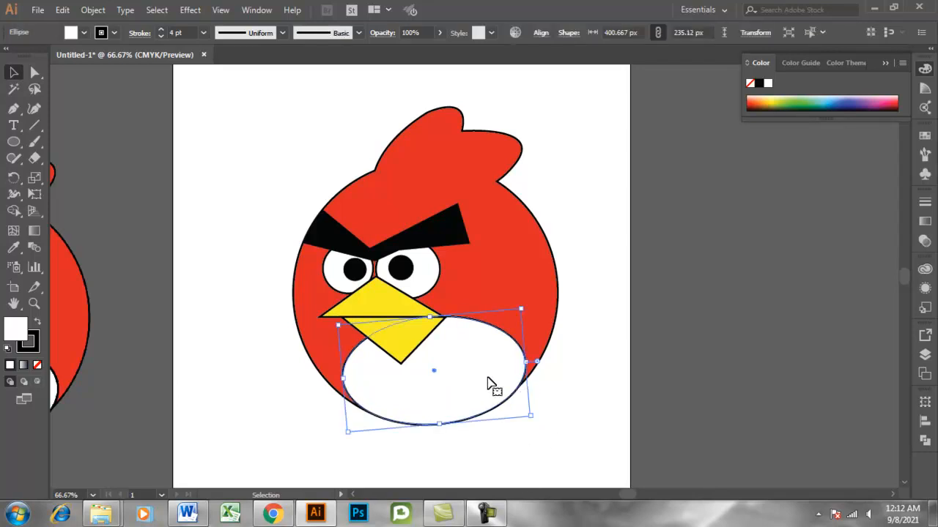
click(488, 451)
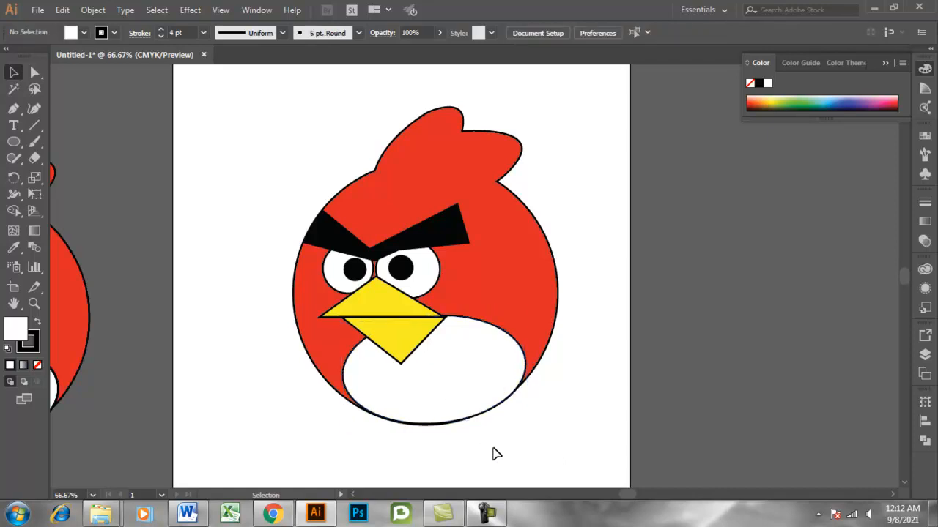
Select all the shapes of the traced bird and scale them up proportionally about their center to fill more of the artboard.
scroll(254, 156, up, 3)
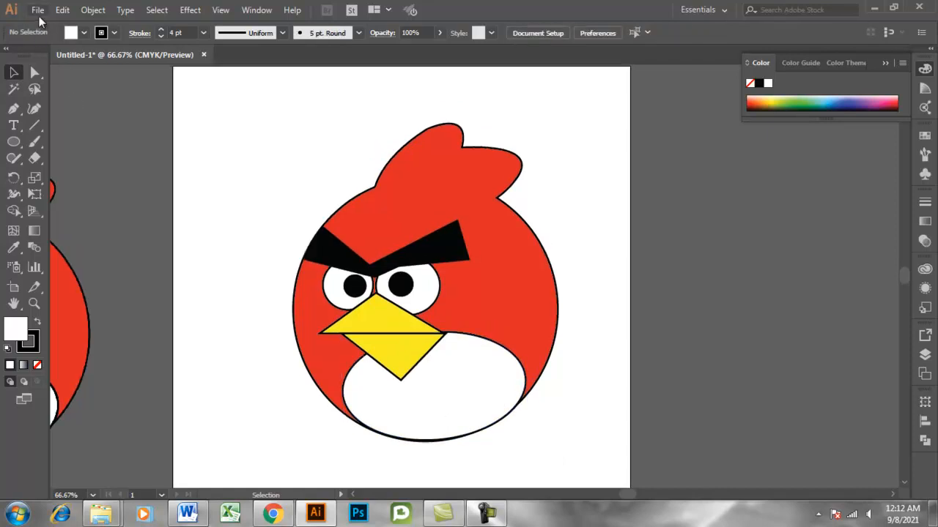
drag(241, 163, 600, 484)
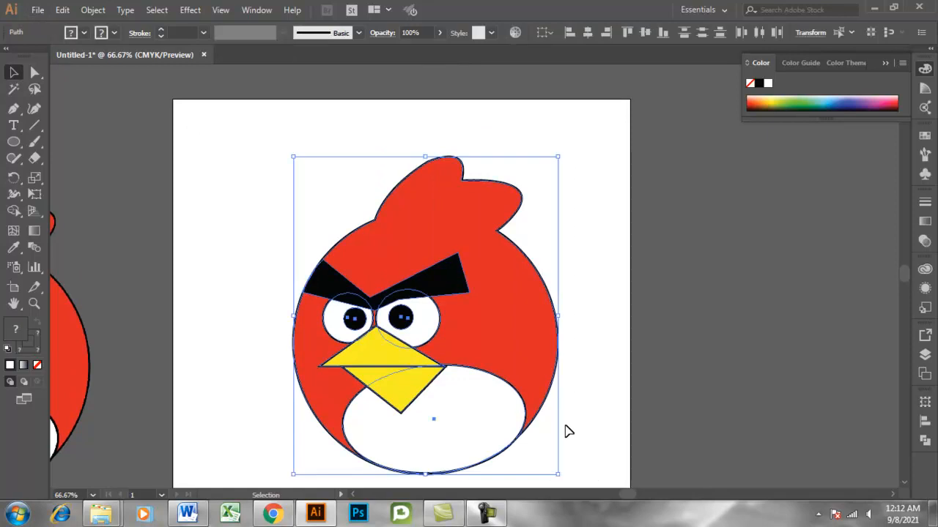
scroll(531, 394, down, 5)
drag(555, 393, 588, 419)
scroll(588, 419, up, 4)
scroll(588, 419, down, 2)
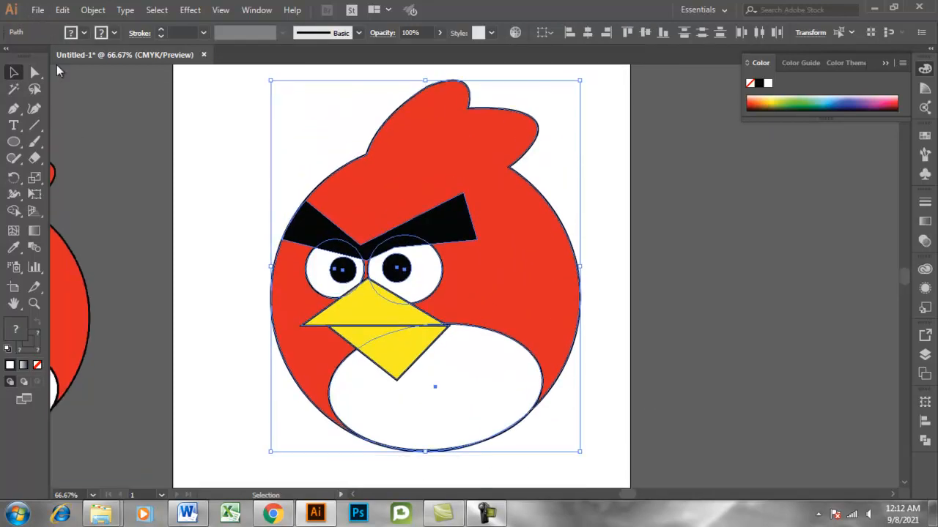
Set up a Save for Web (Legacy) export of the bird artwork in PNG-24 format and proceed to saving it.
click(43, 13)
mouse_move(18, 258)
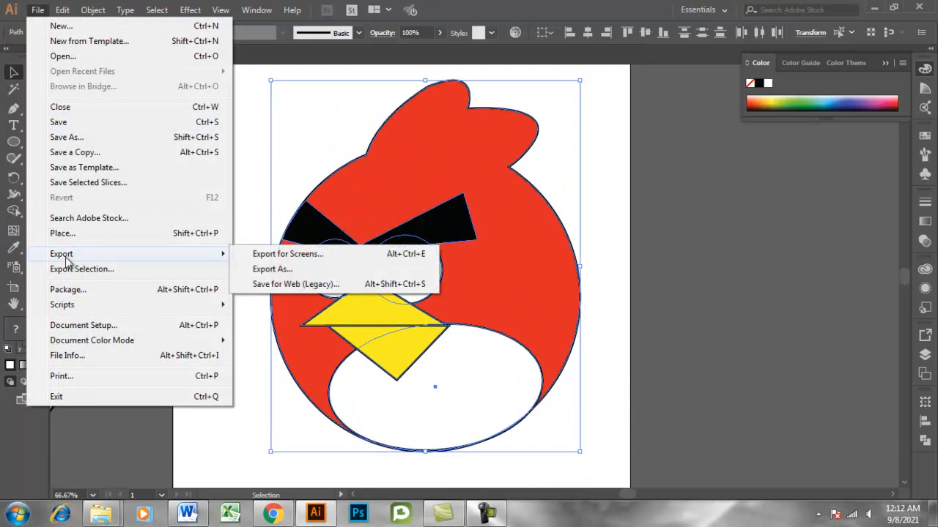
click(274, 290)
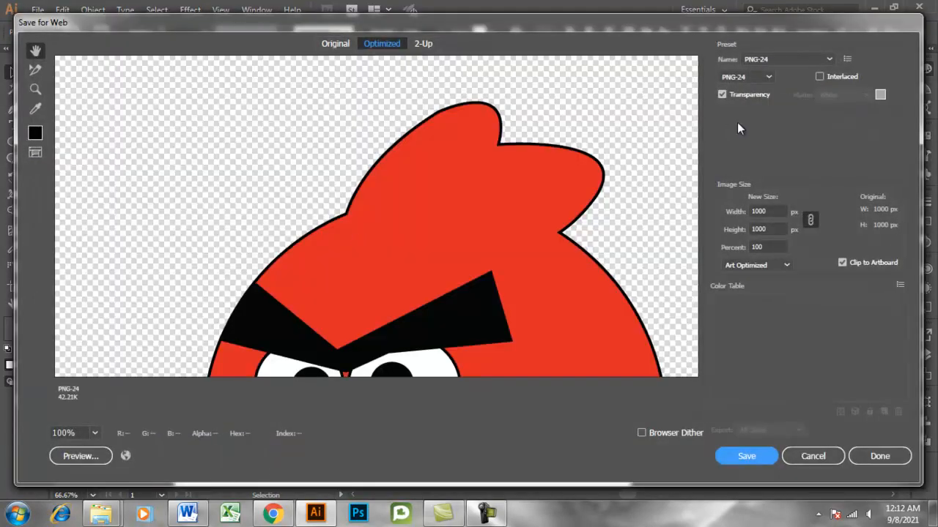
click(767, 78)
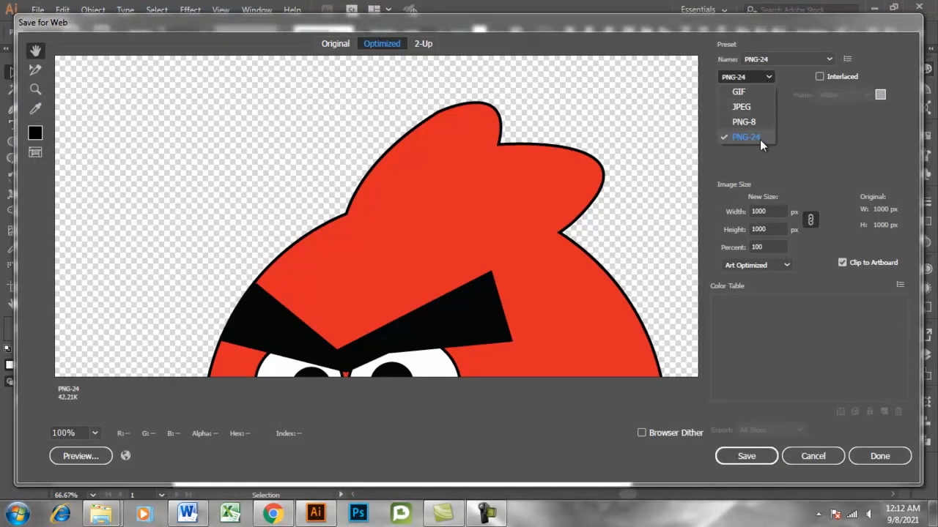
click(734, 455)
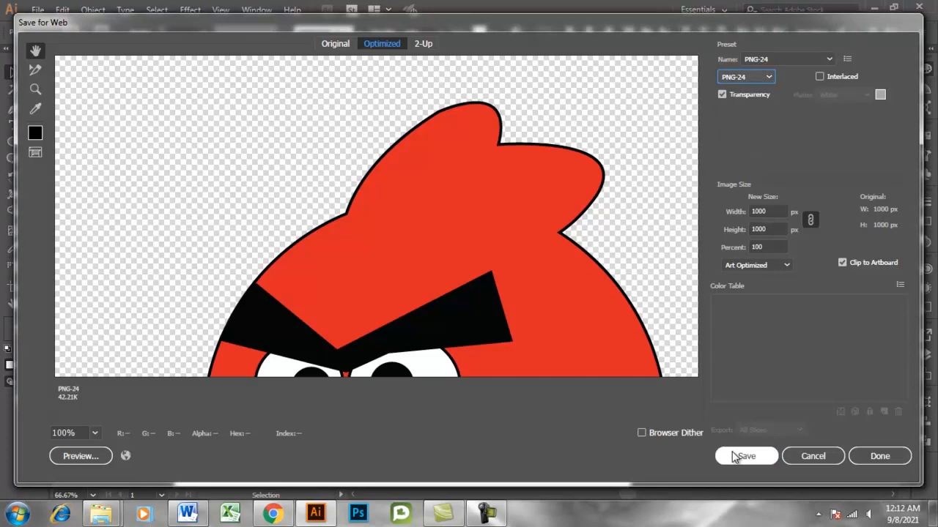
click(741, 456)
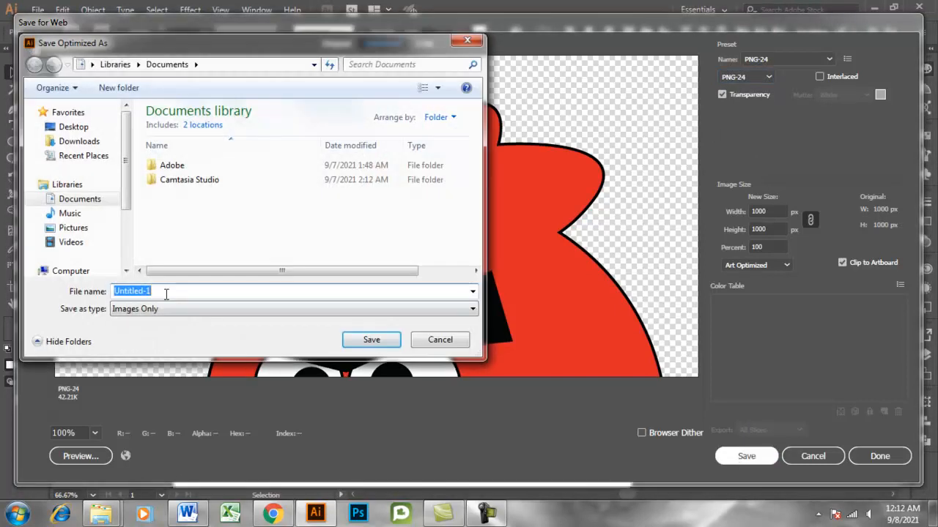
Save the exported image to the Desktop as Bird-3, declining to replace the existing Bird file.
text(Bird)
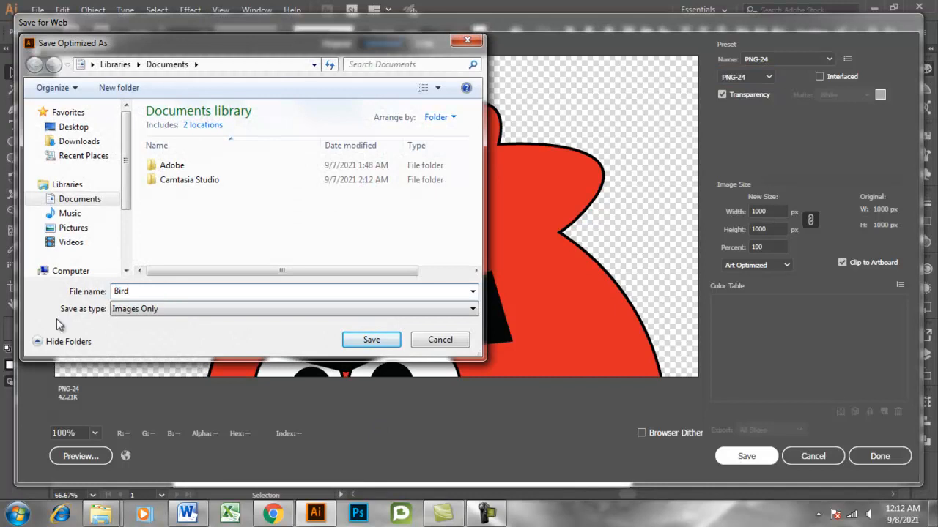
click(62, 129)
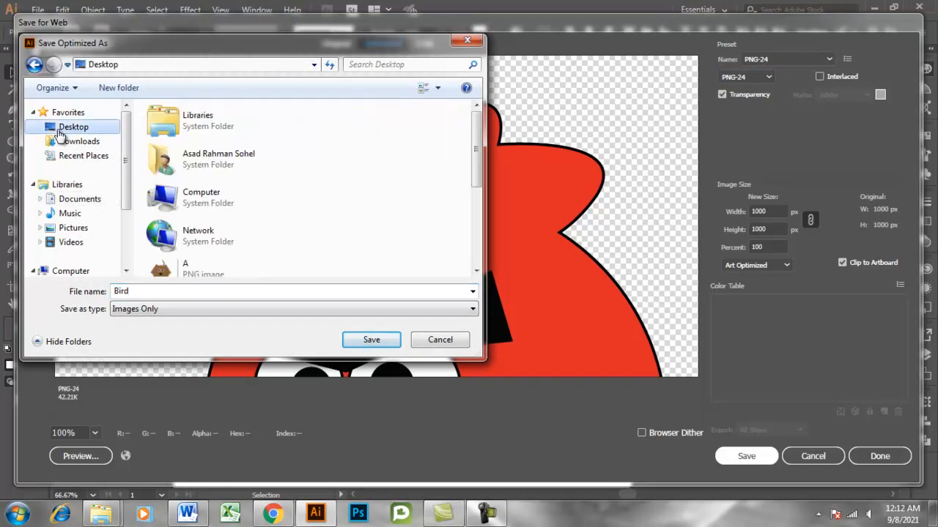
click(355, 342)
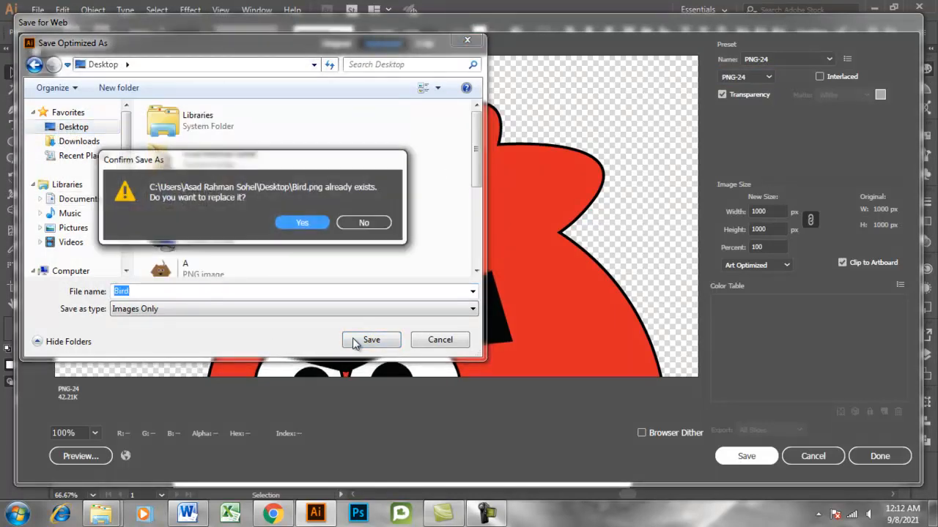
click(364, 223)
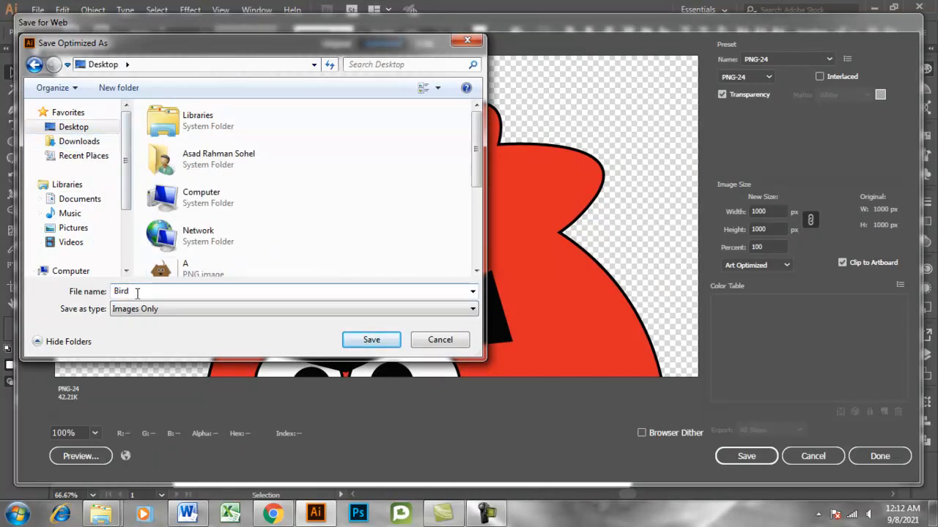
click(376, 340)
Switch to the Windows desktop, refresh it and move the Bird-3 image file to an empty area.
click(870, 7)
right_click(291, 188)
click(314, 230)
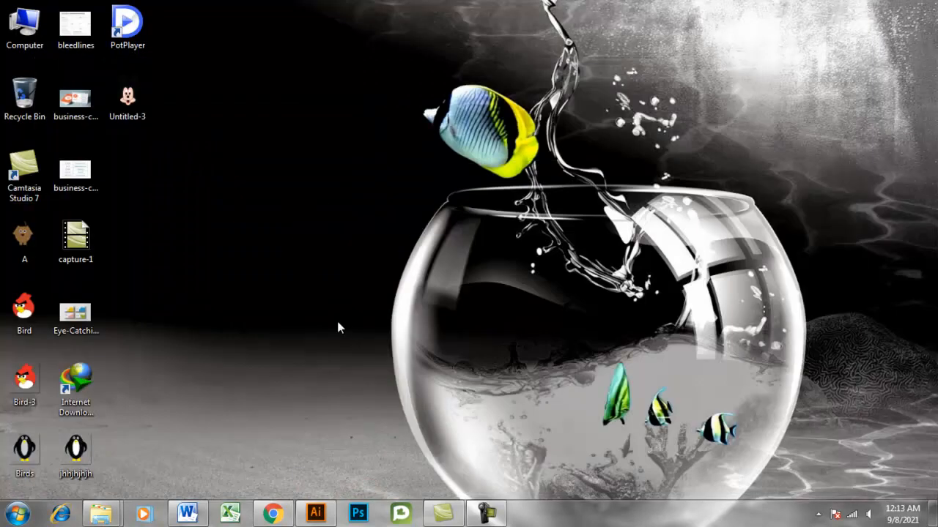
drag(36, 386, 252, 196)
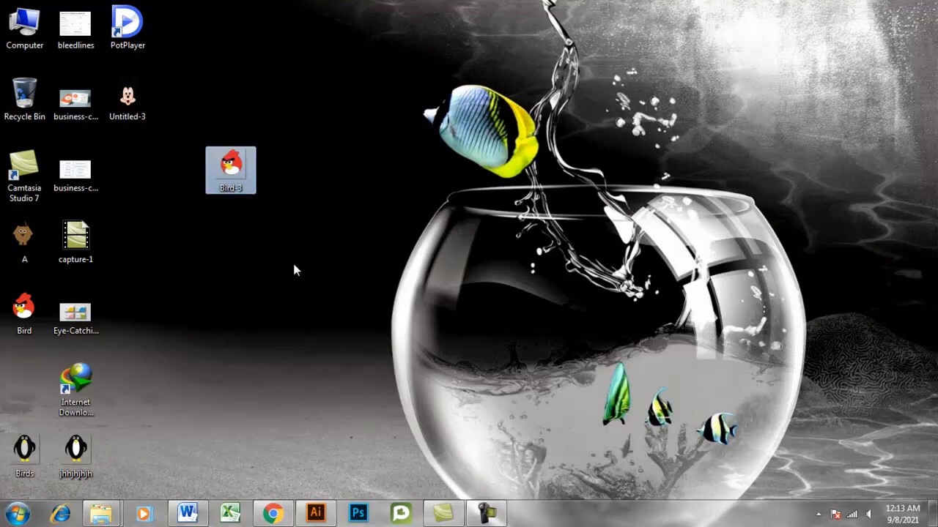
Open the Bird-3 image in Windows Photo Viewer and examine the exported bird up close and in a maximized window.
double_click(239, 184)
scroll(469, 287, up, 1)
scroll(470, 292, down, 1)
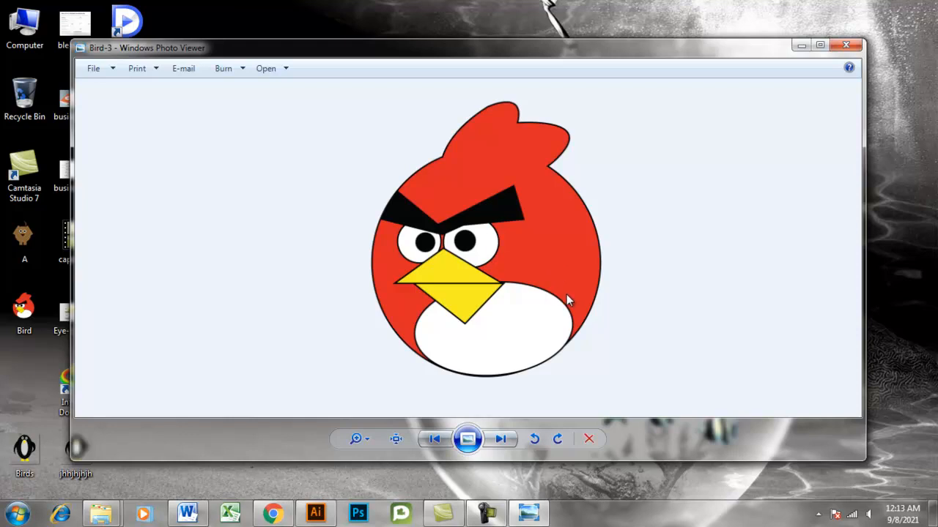
scroll(579, 288, up, 1)
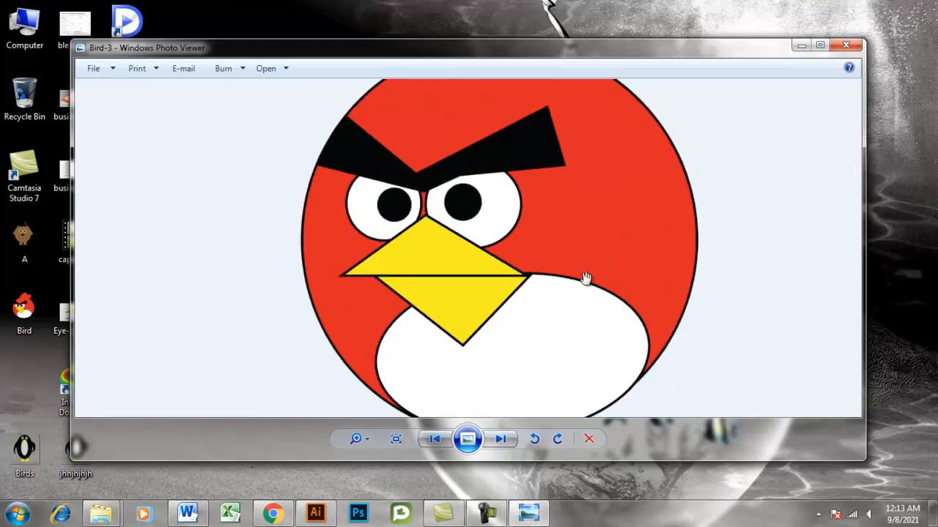
click(820, 46)
scroll(735, 222, down, 1)
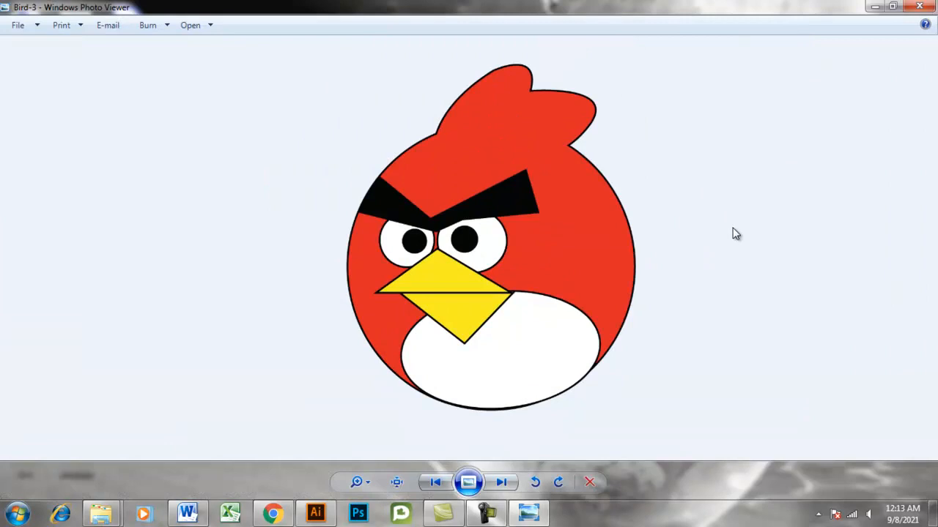